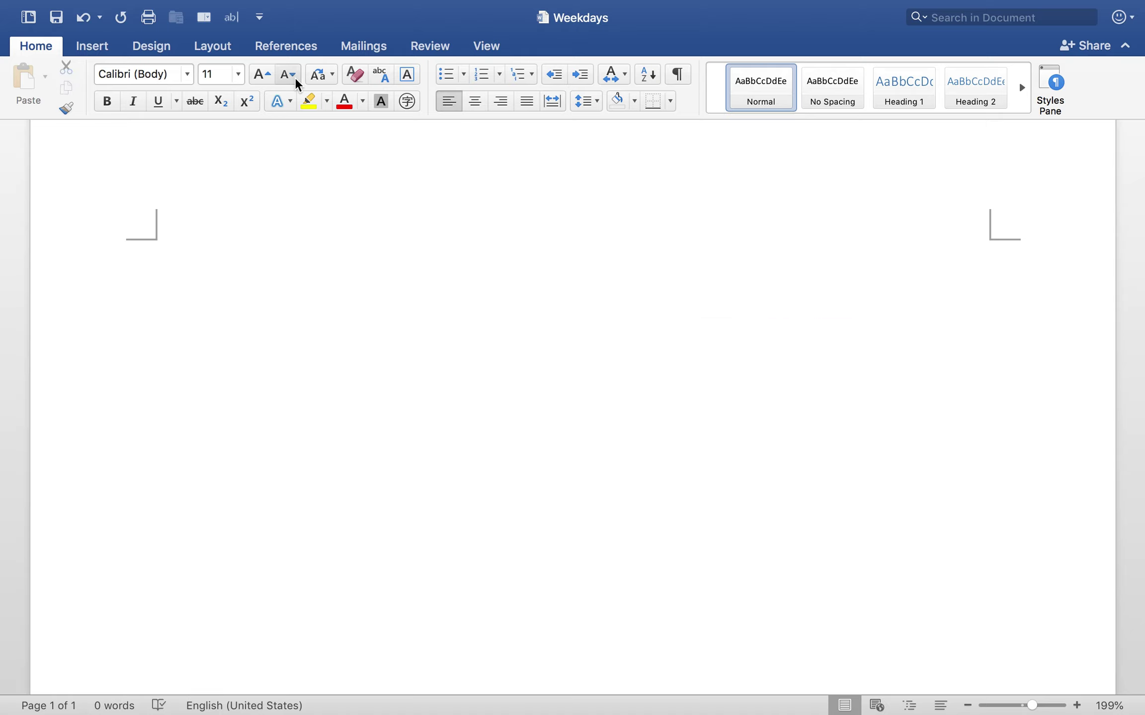
click(111, 50)
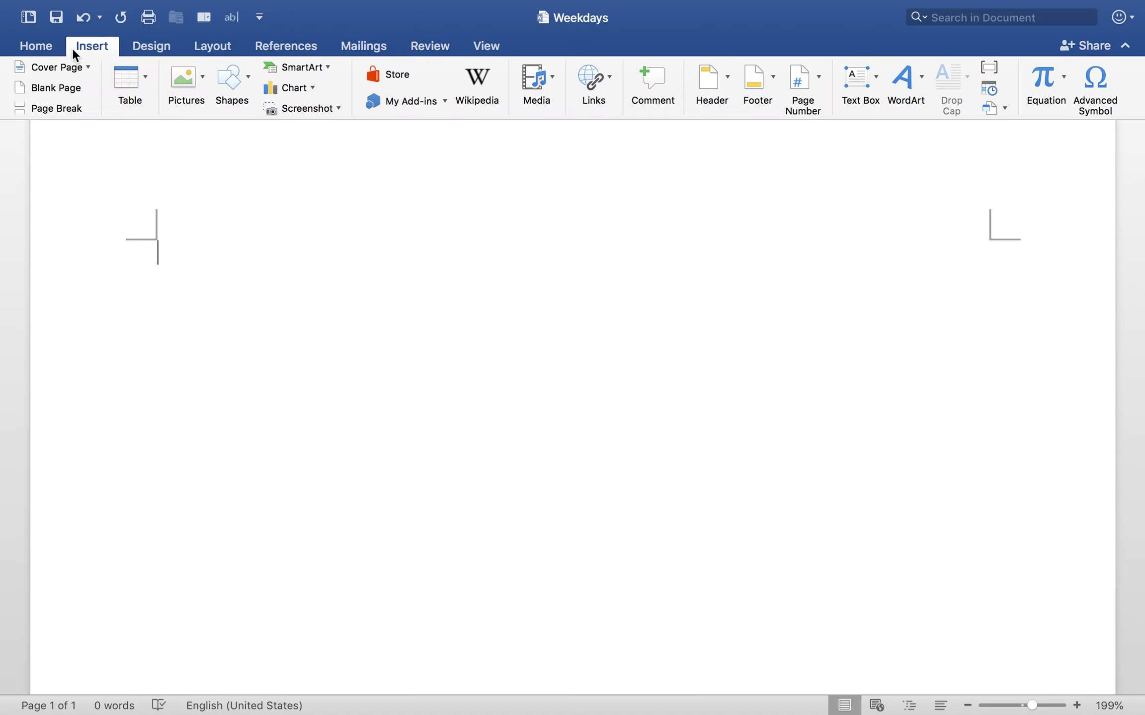
click(48, 46)
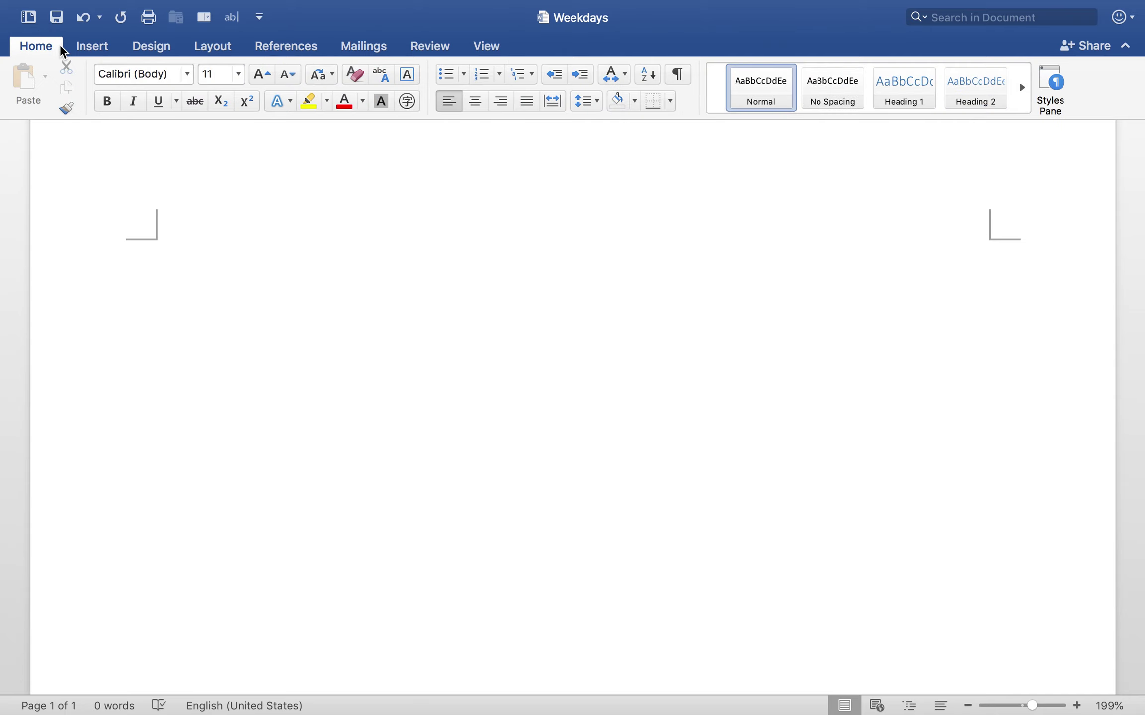
scroll(218, 223, up, 1)
scroll(218, 224, up, 1)
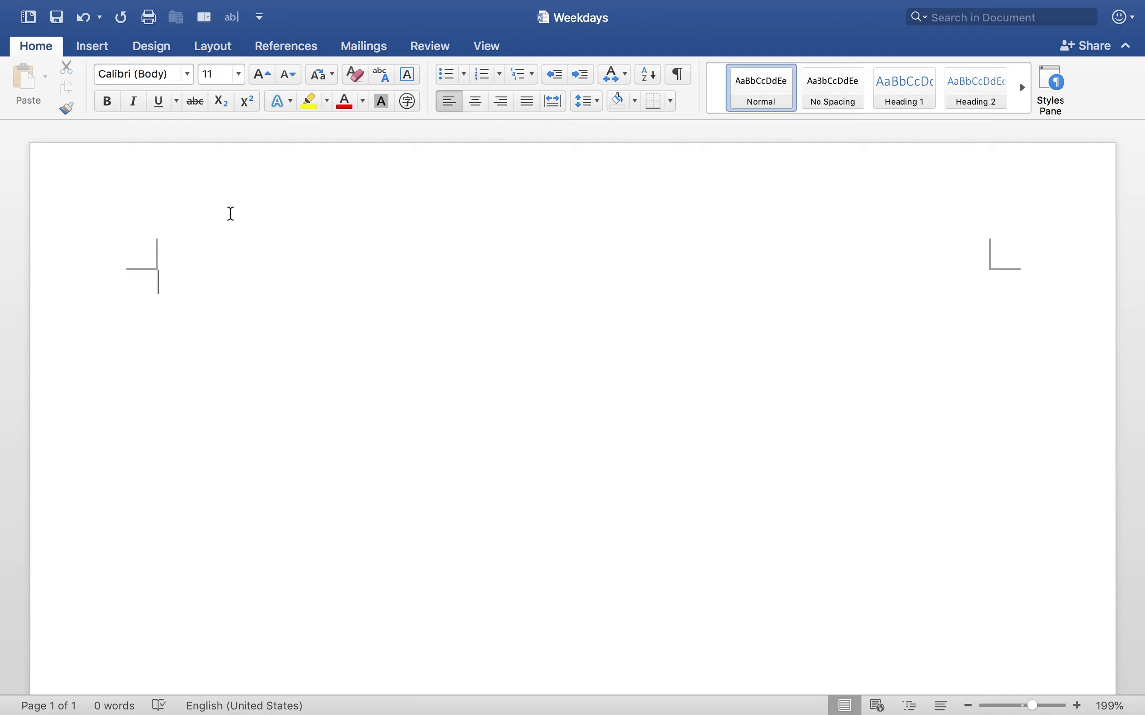
scroll(253, 214, down, 2)
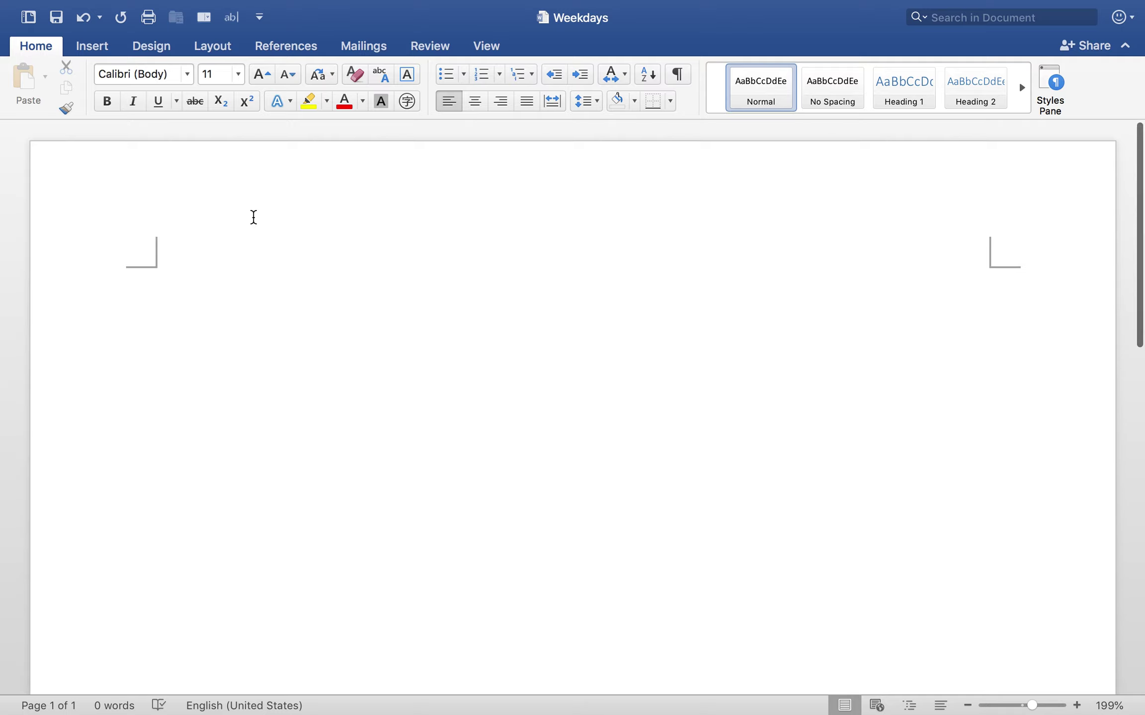
scroll(253, 217, up, 1)
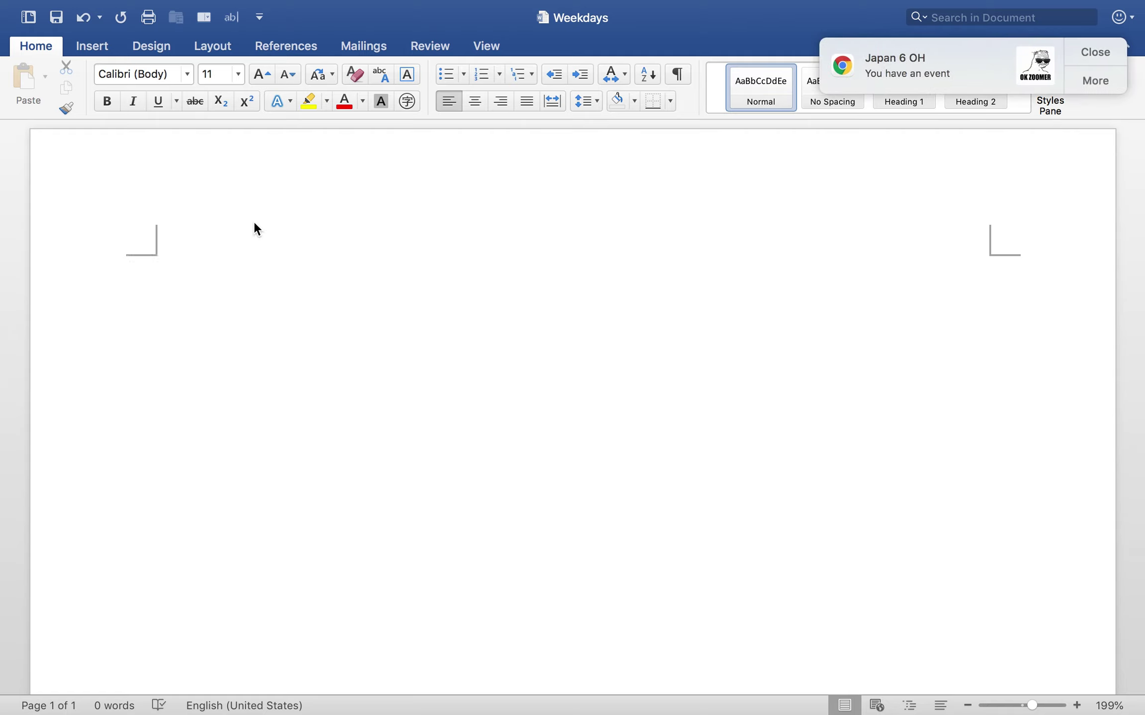
click(1098, 53)
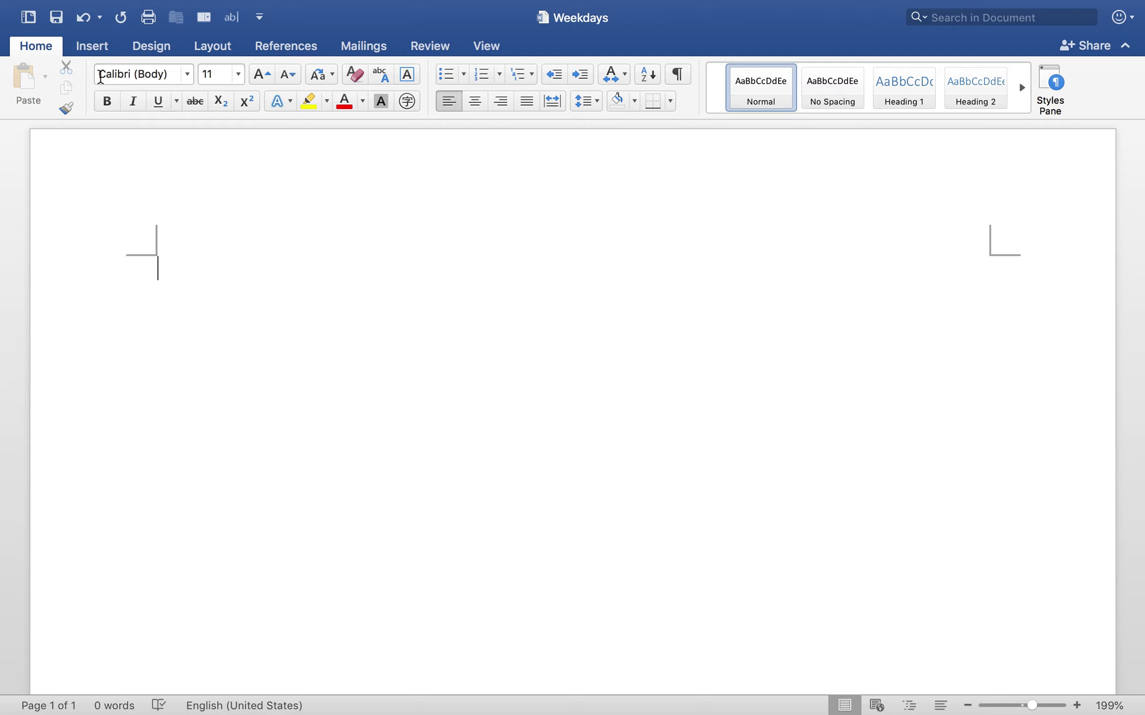
Step: Insert a table with eight columns and three rows at the start of the document
click(90, 51)
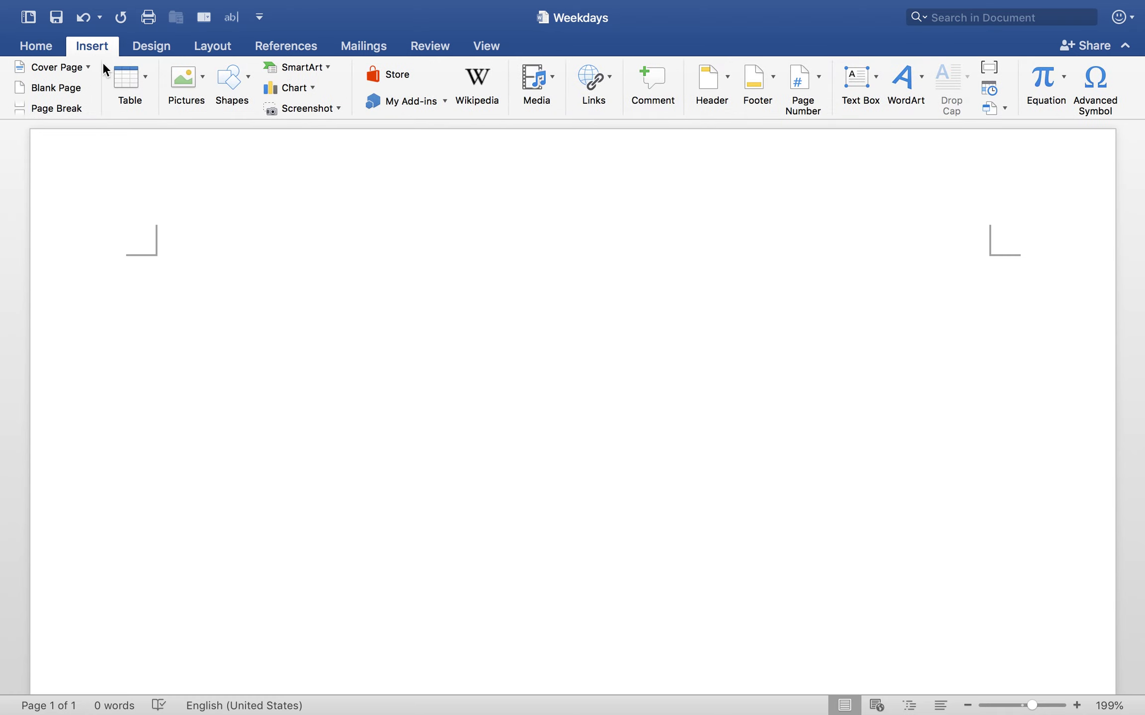
click(144, 82)
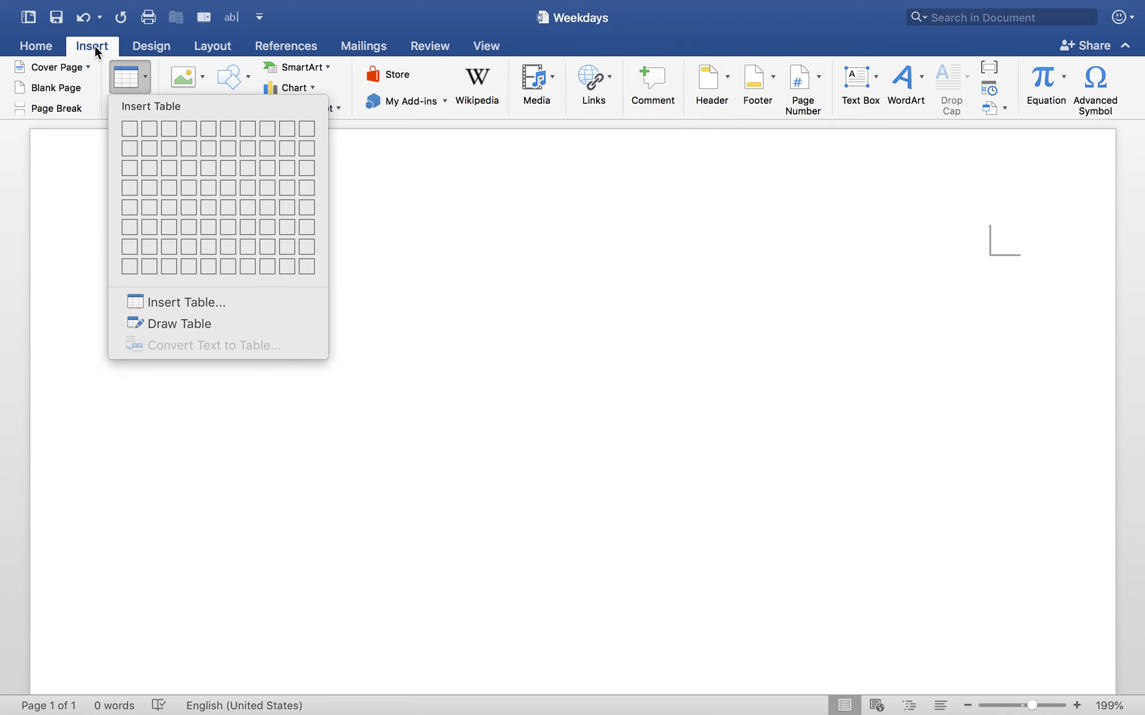
click(137, 80)
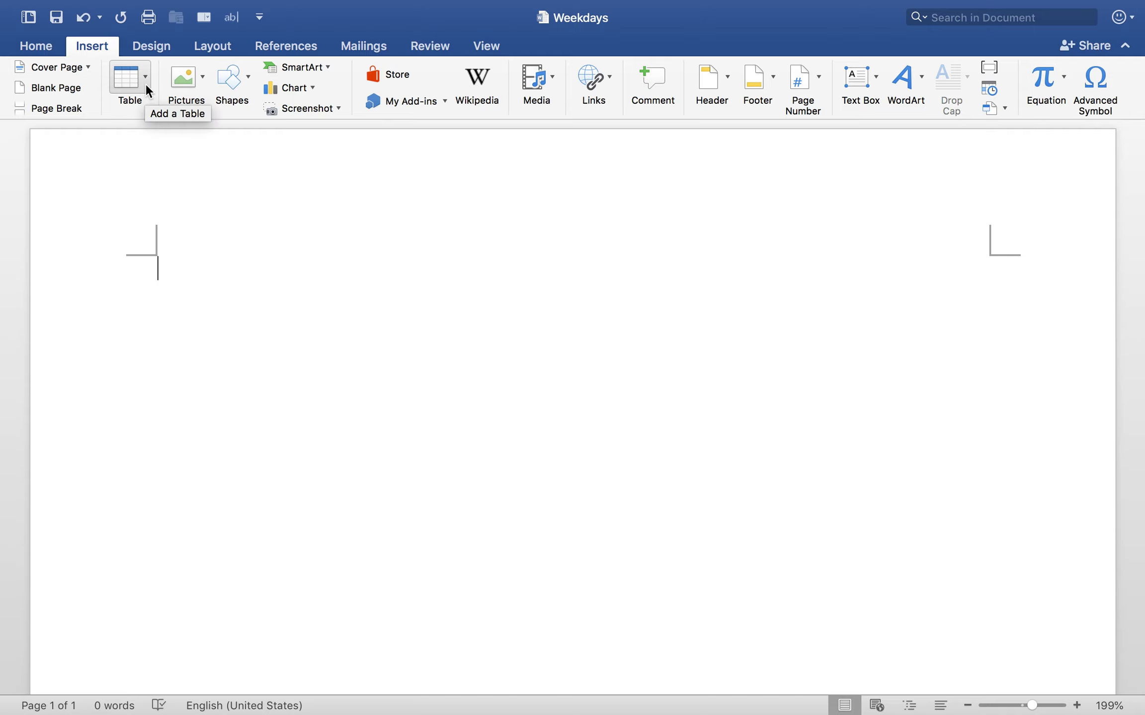
click(146, 83)
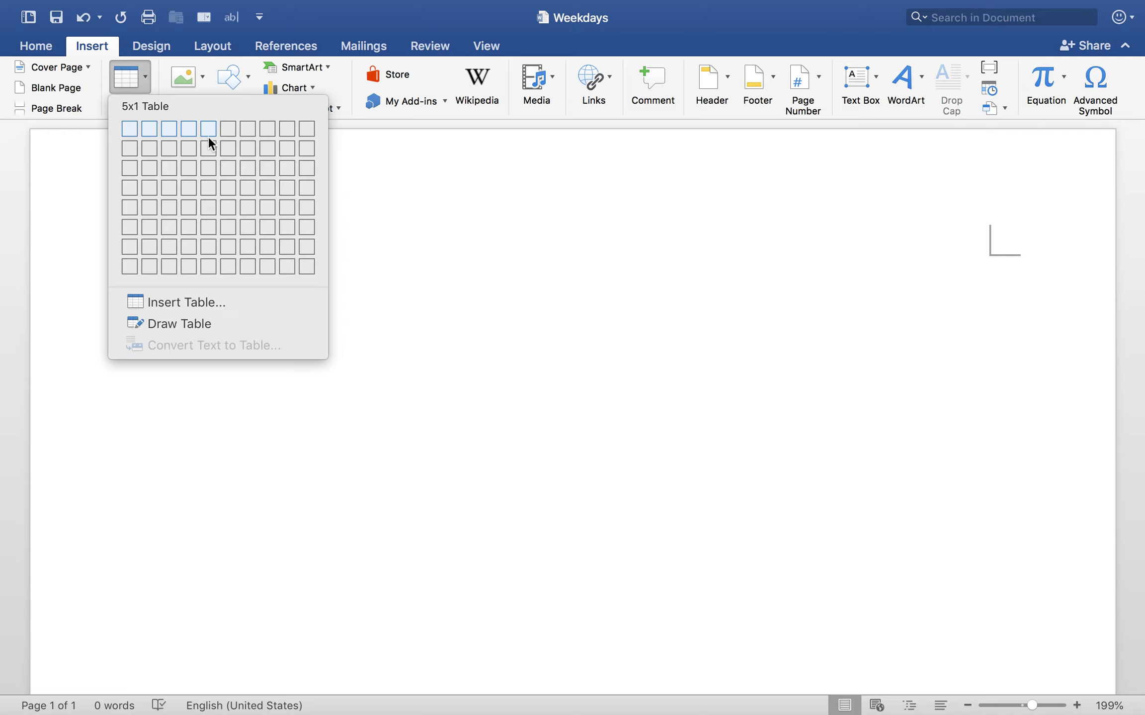
click(261, 169)
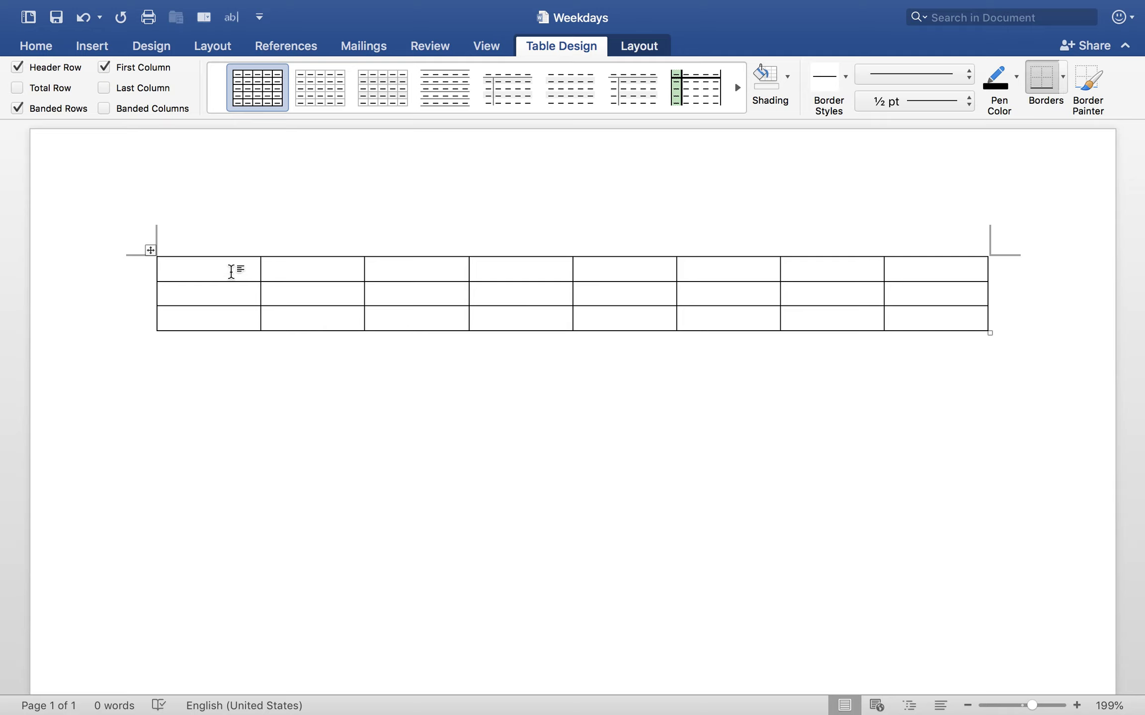
Step: Fill the first five header cells of the table with Day of Week, Mon, Tues, Wed and Thurs
text(Day of Week)
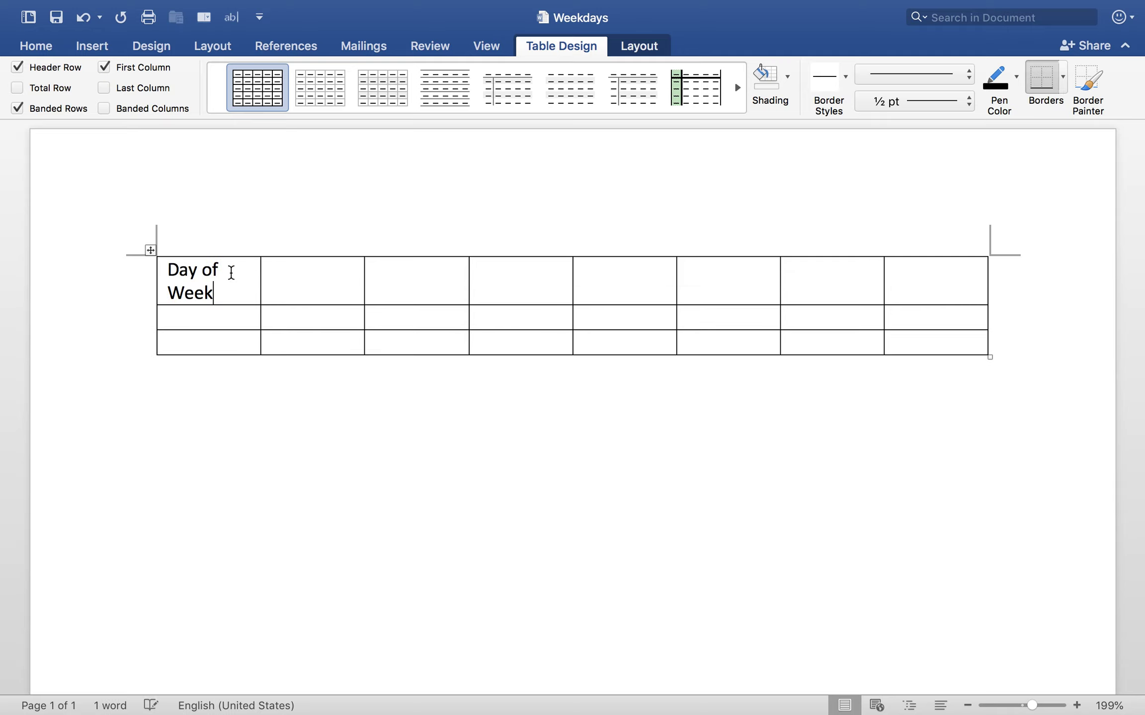
key(Tab)
text(Mon)
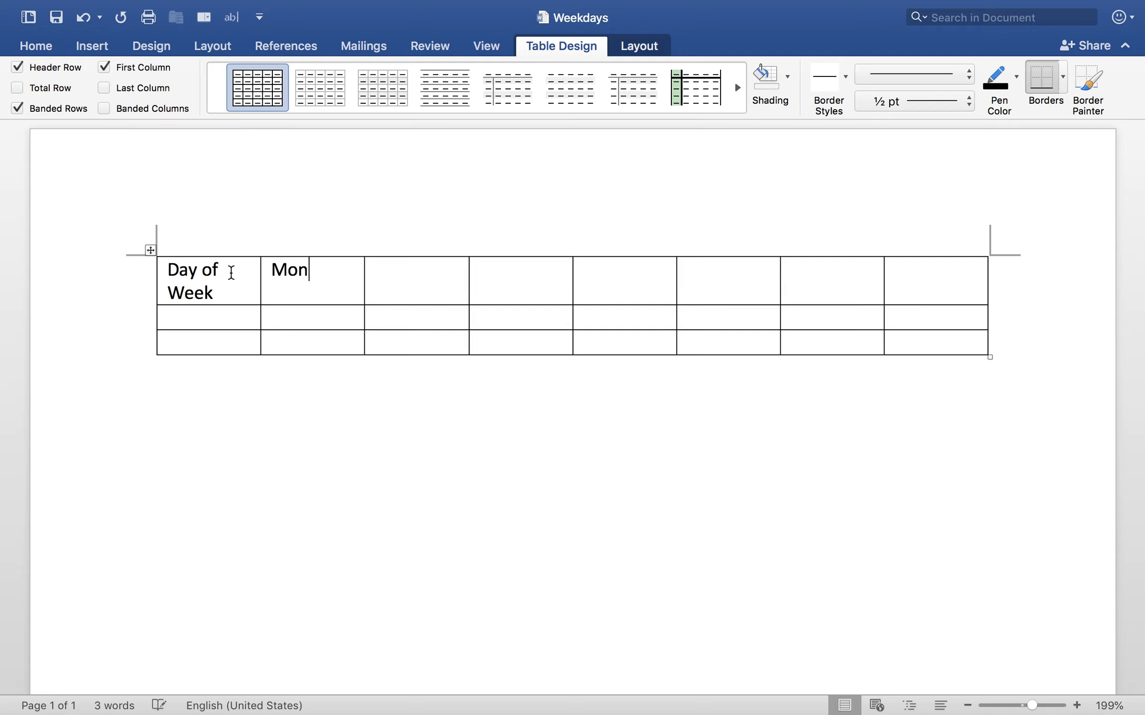
key(Tab)
text(Tues)
key(Tab)
text(Wed)
key(Tab)
text(Thurs)
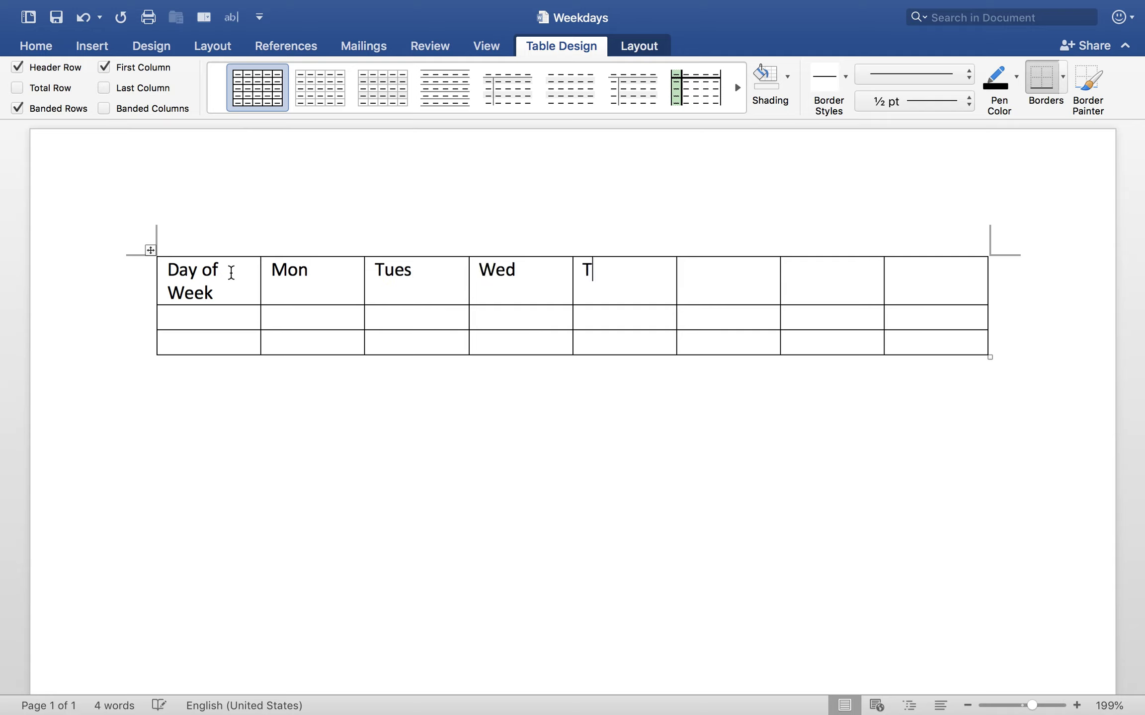
Step: Complete the header row with Fri, Sat and Sun in the last three cells
key(Tab)
text(Fri)
key(Tab)
text(Sat)
key(Tab)
text(Sunday)
key(BackSpace)
key(BackSpace)
key(BackSpace)
Step: Label the second row Rain? and enter Yes for Mon, Yes for Tues and No for Wed
click(225, 318)
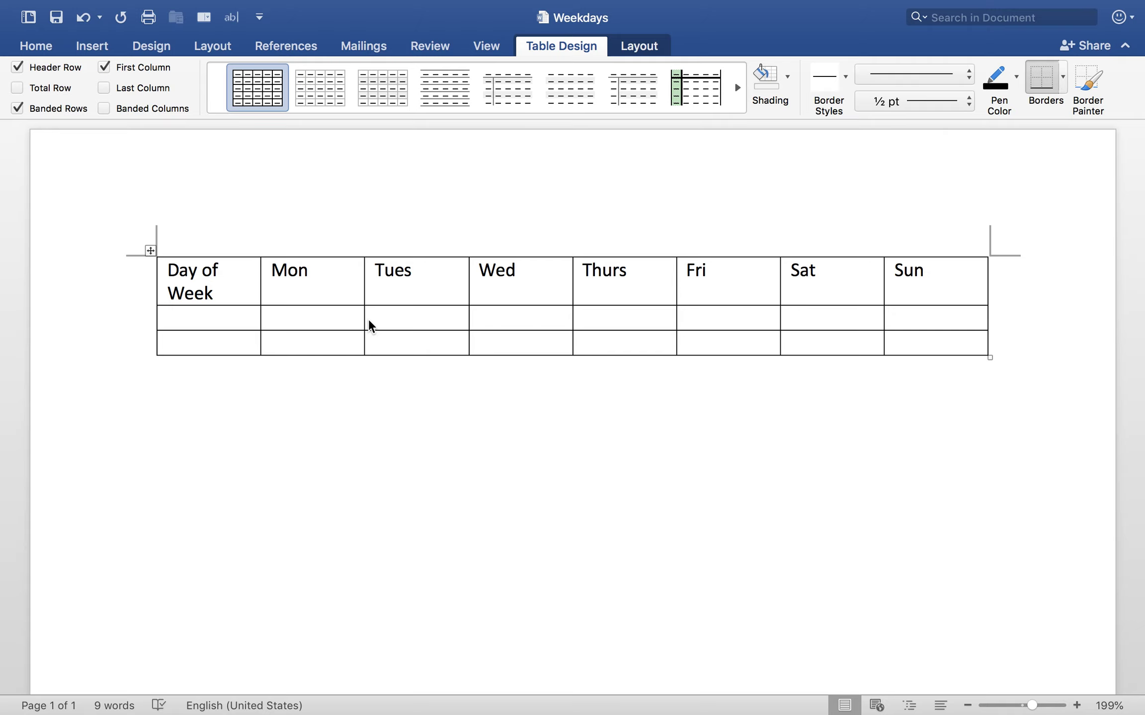
text(Rain?)
key(Tab)
click(343, 320)
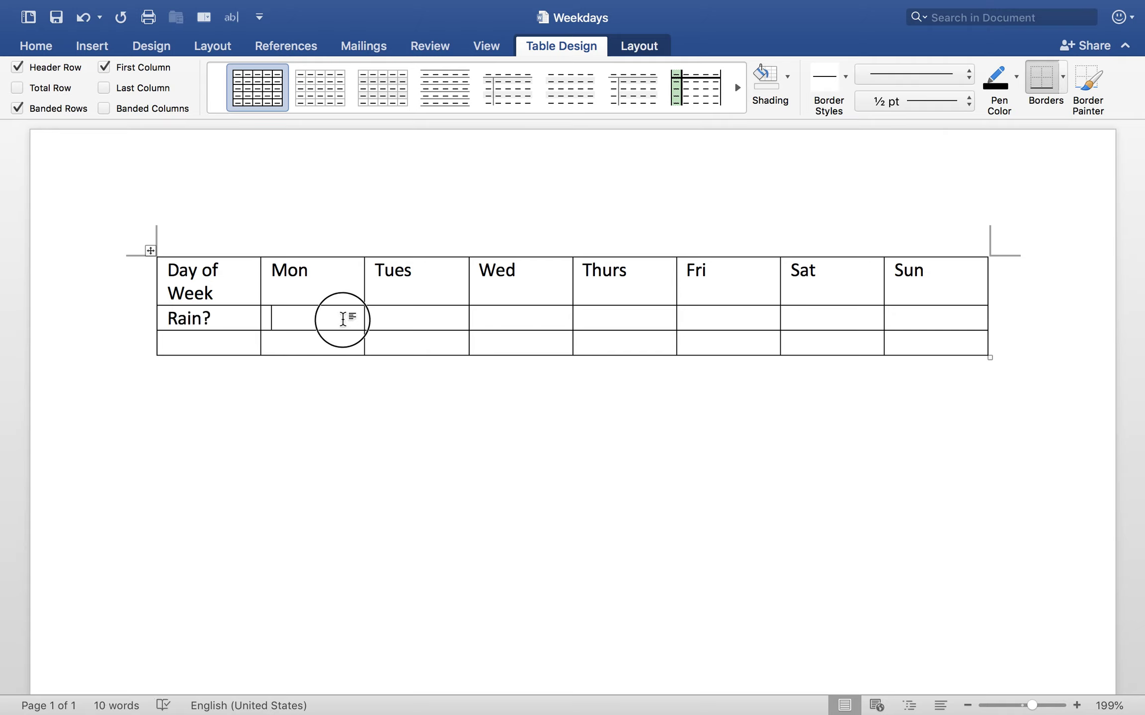
text(Yes)
key(Tab)
text(Yes)
key(Tab)
text(No)
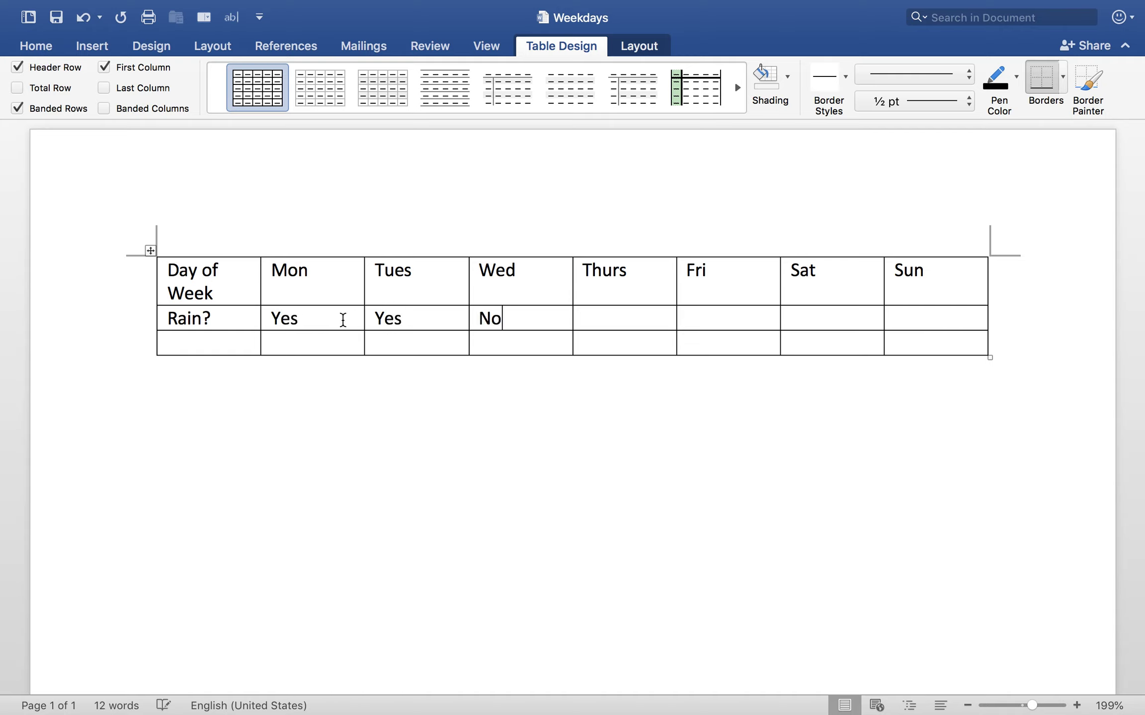
Step: Complete the Rain? row with No for Thurs, Yes for Fri, Yes for Sat and No for Sun
key(Tab)
text(No)
key(Tab)
text(Yes)
key(Tab)
text(Yes)
key(Tab)
text(NO)
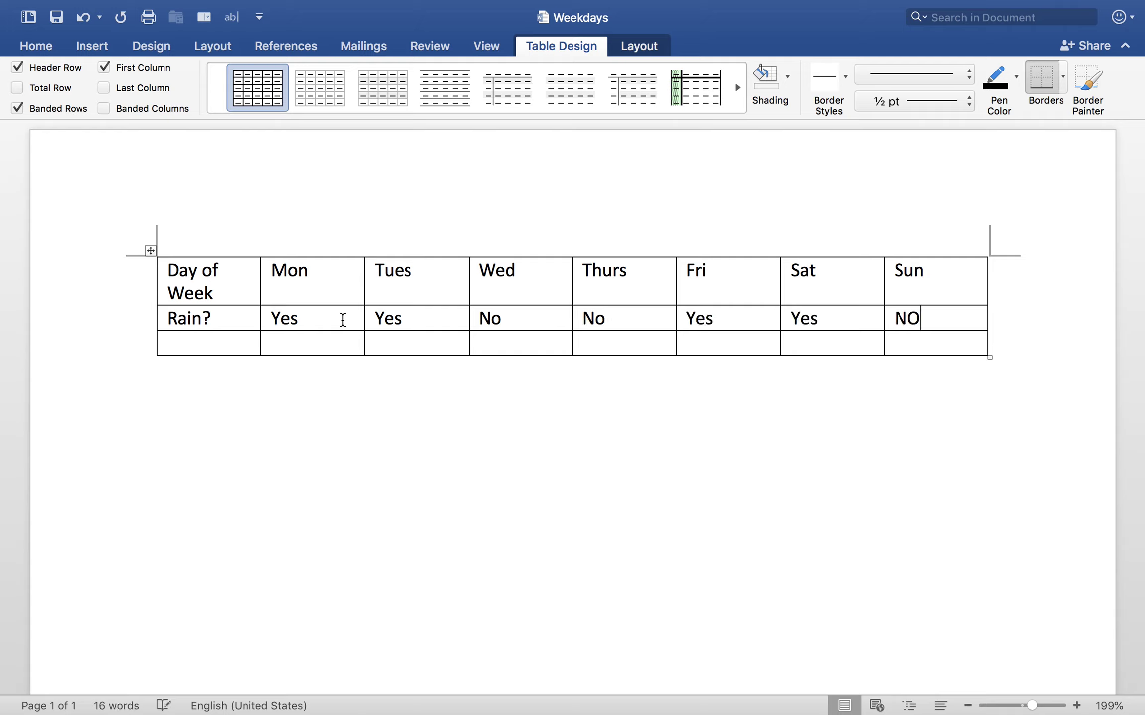
key(BackSpace)
text(o)
key(Right)
Step: Label the third row Temp and enter 80 for Mon, 60 for Tues, 60 for Wed and 80 for Thurs
click(250, 340)
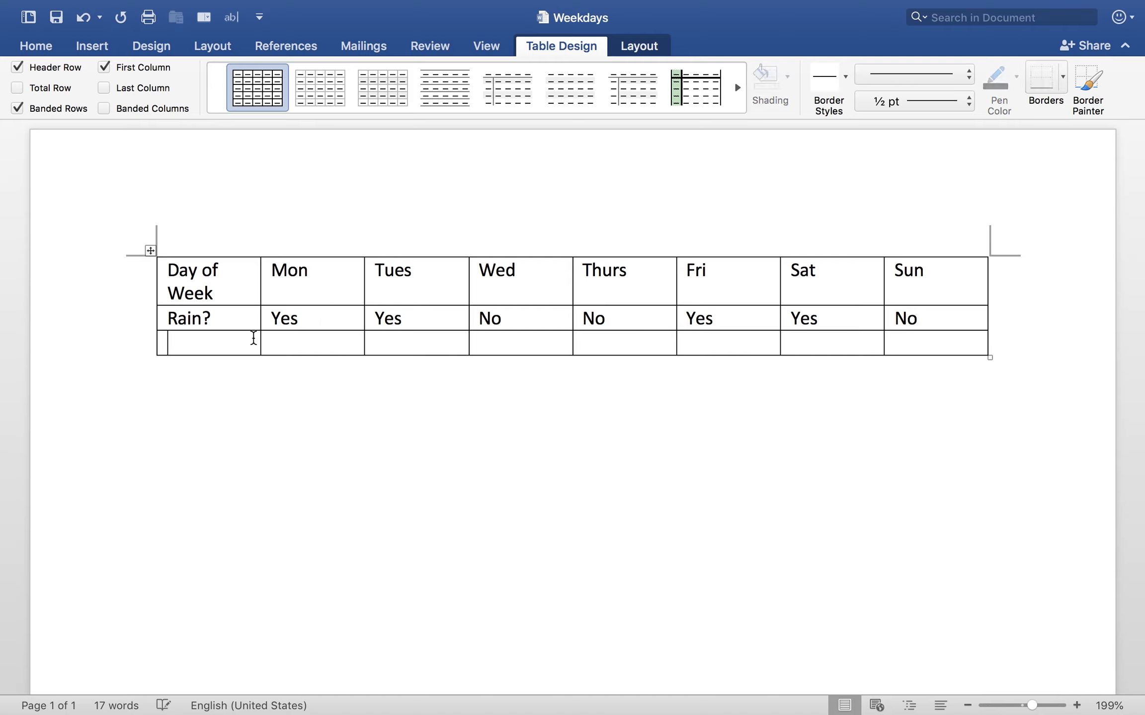
text(T)
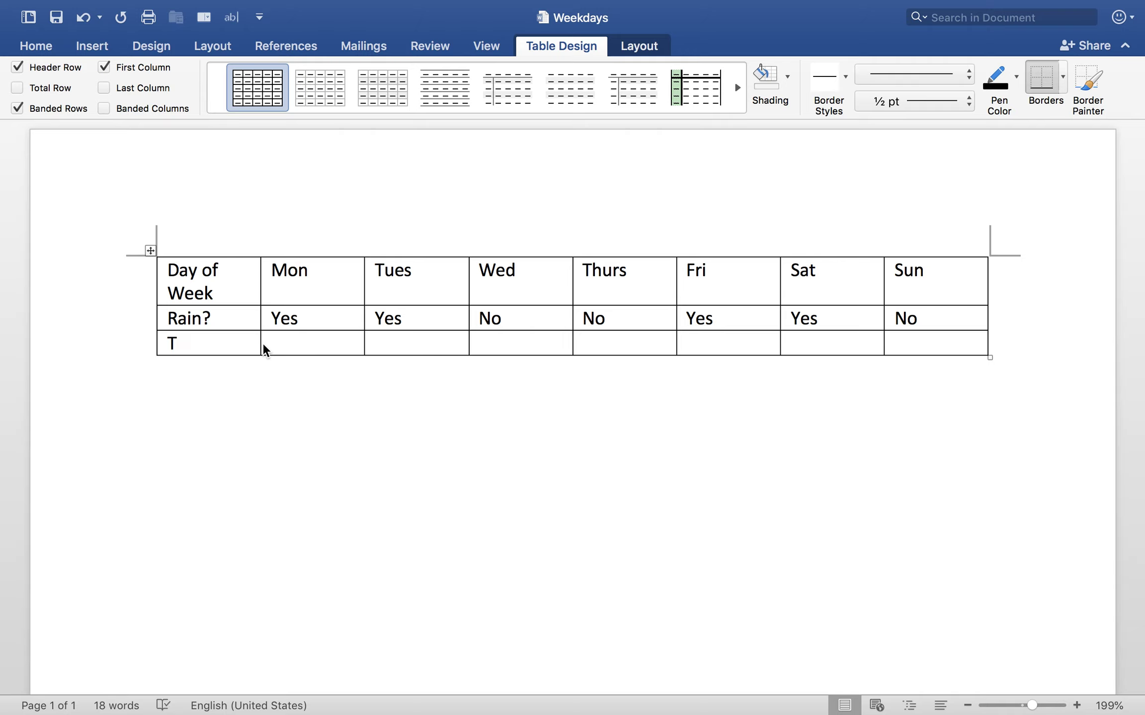
text(emp)
key(Tab)
text(80)
key(Tab)
text(60)
key(Tab)
text(60)
key(Tab)
text(80)
Step: Complete the Temp row with 50 for Fri, 70 for Sat and 50 for Sun
key(Tab)
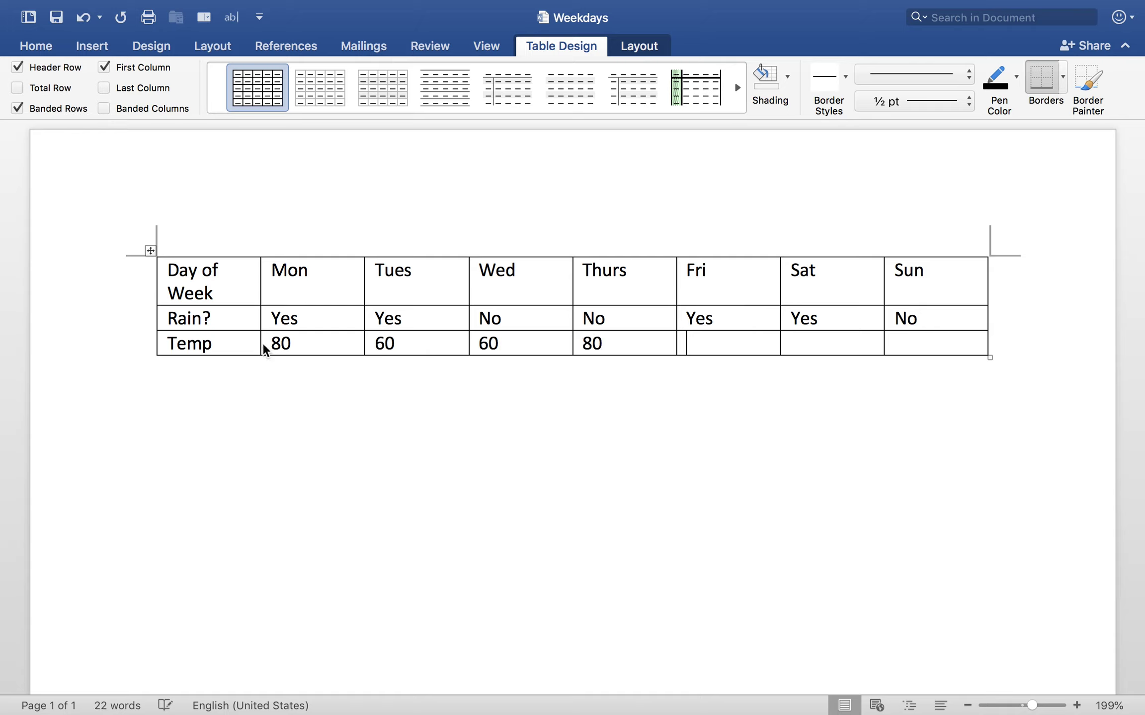
text(50)
key(Tab)
text(70)
key(Tab)
text(50)
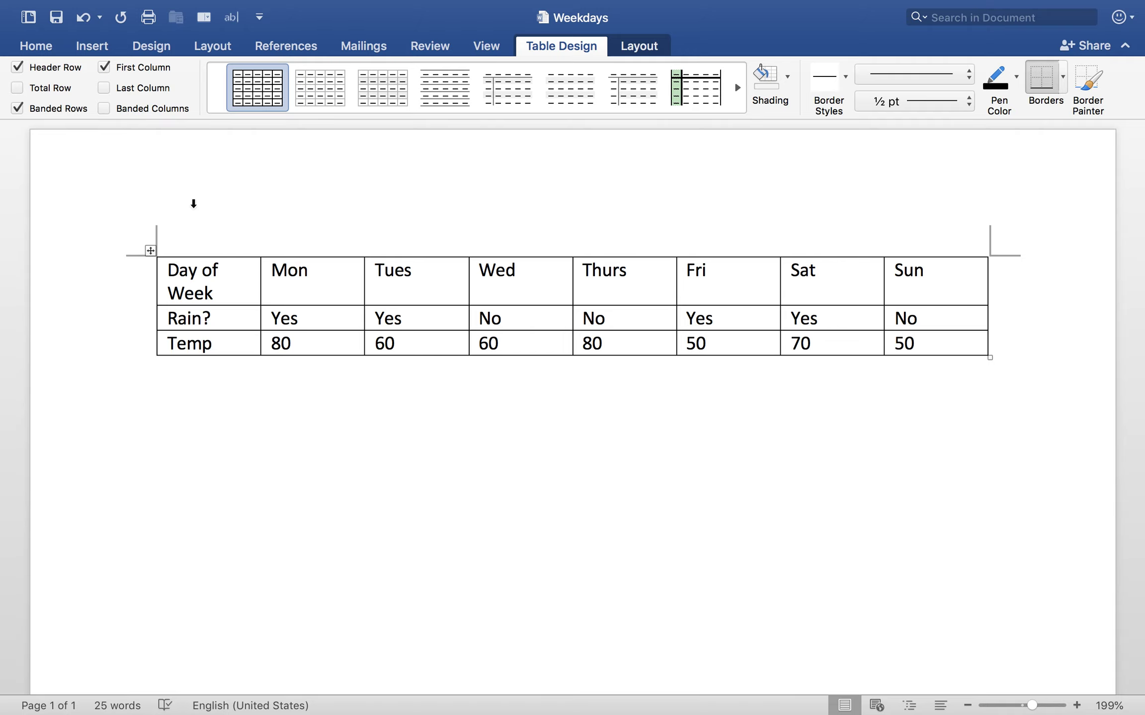
Step: Center the text in all cells of the table
click(36, 46)
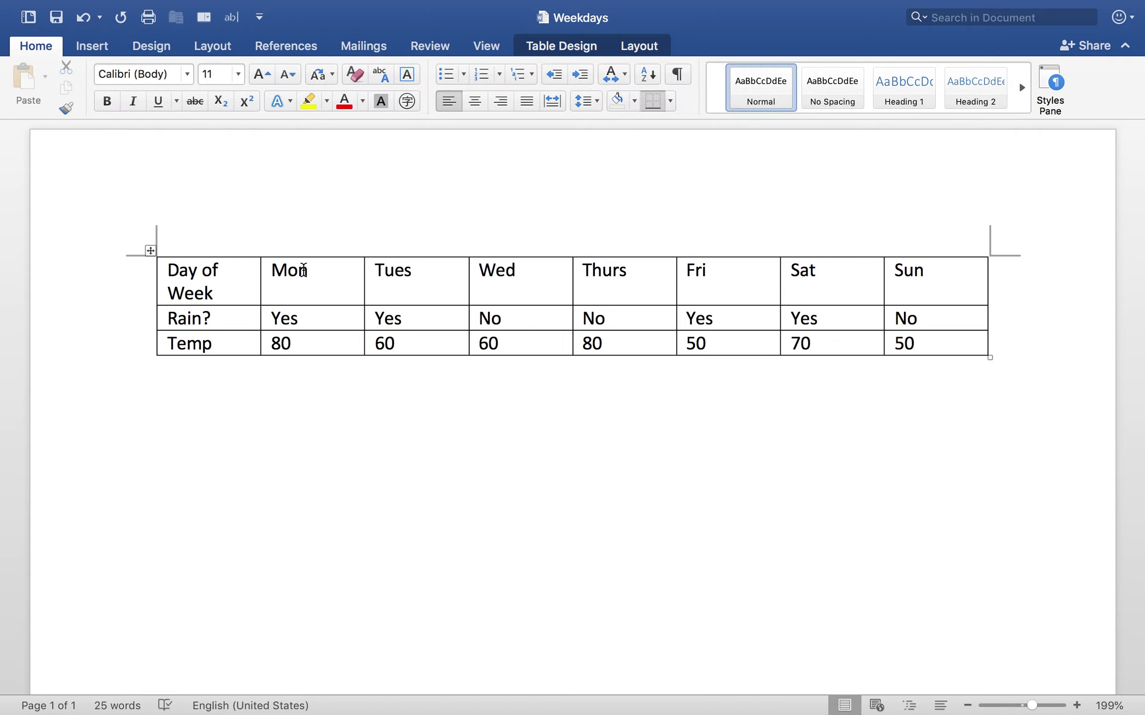
key(super+a)
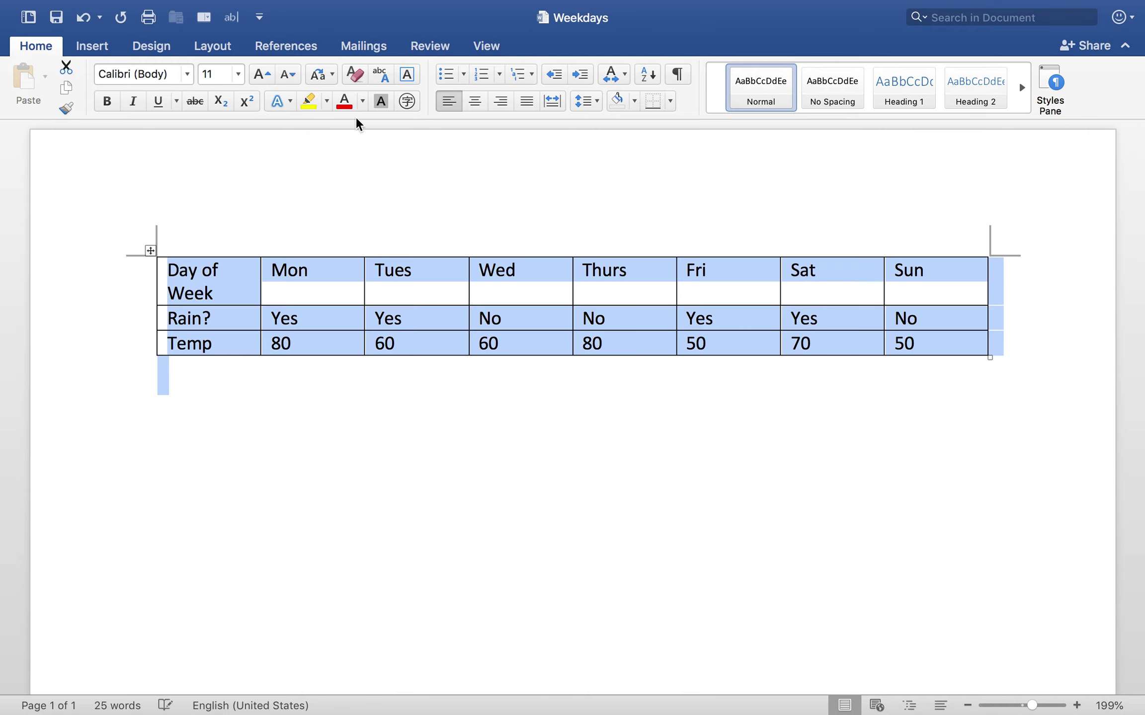
click(471, 96)
click(502, 347)
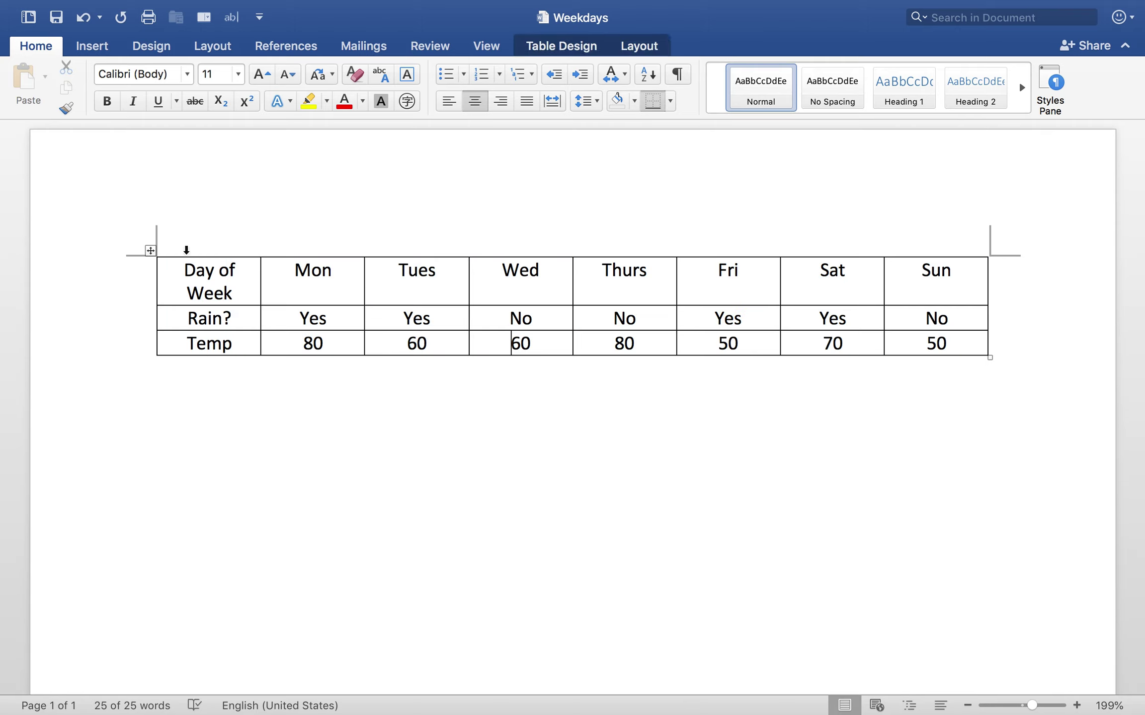
Step: Widen the first column so Day of Week fits on one line, and move the Mon column's right border slightly outward
click(234, 290)
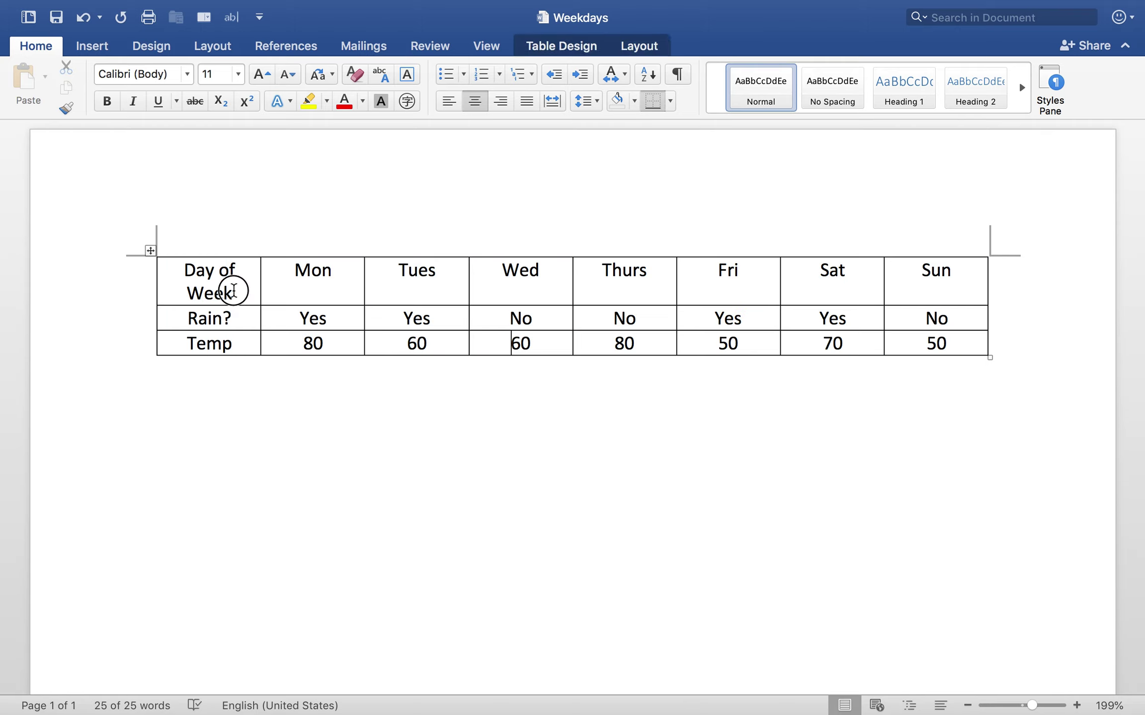
click(257, 279)
drag(256, 272, 285, 271)
drag(365, 268, 373, 268)
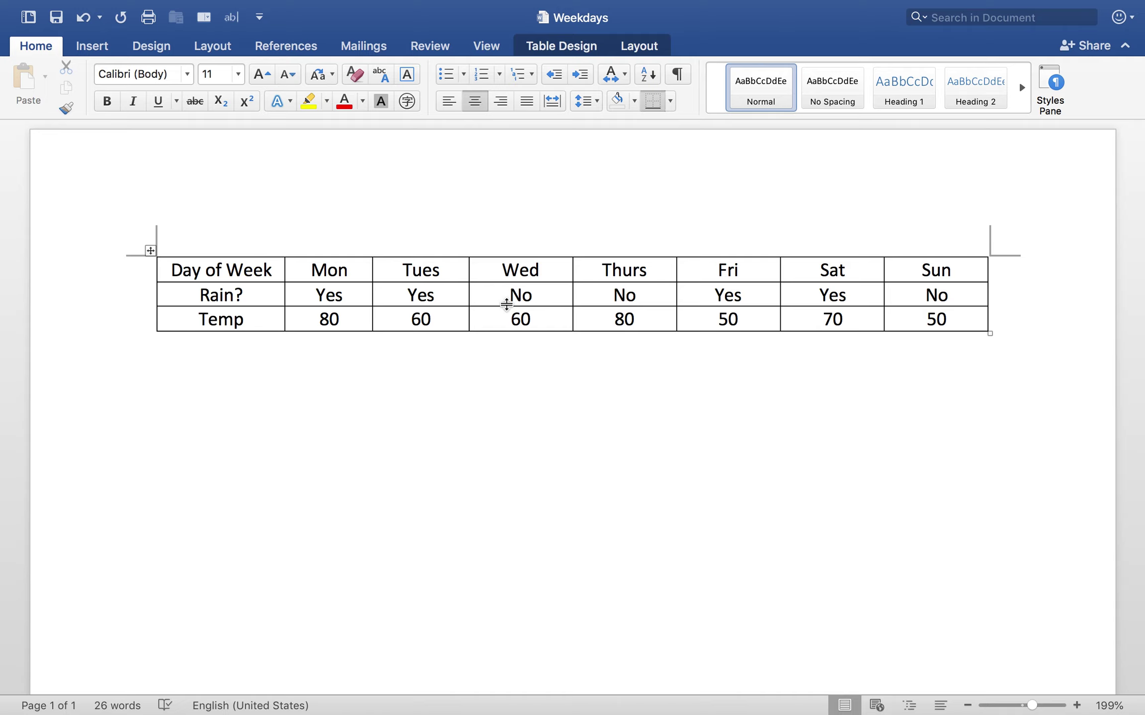
click(445, 368)
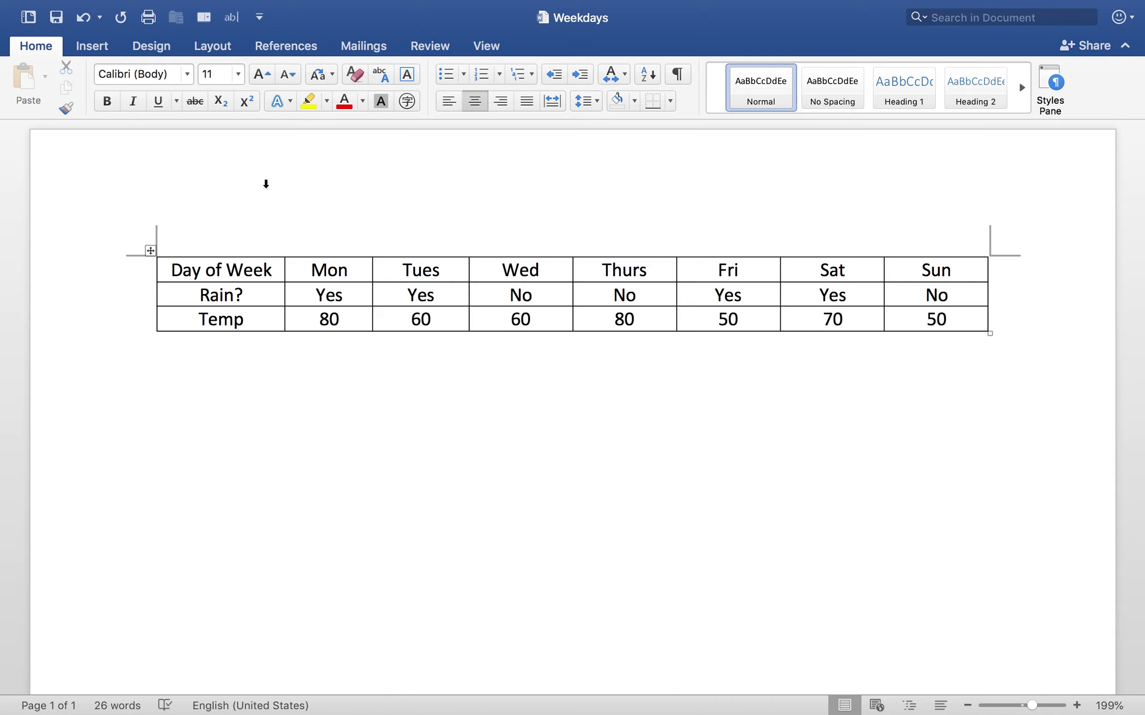
Step: Step through the table cell by cell from the Day of Week header to Monday's Rain? cell to check the reading order
click(101, 47)
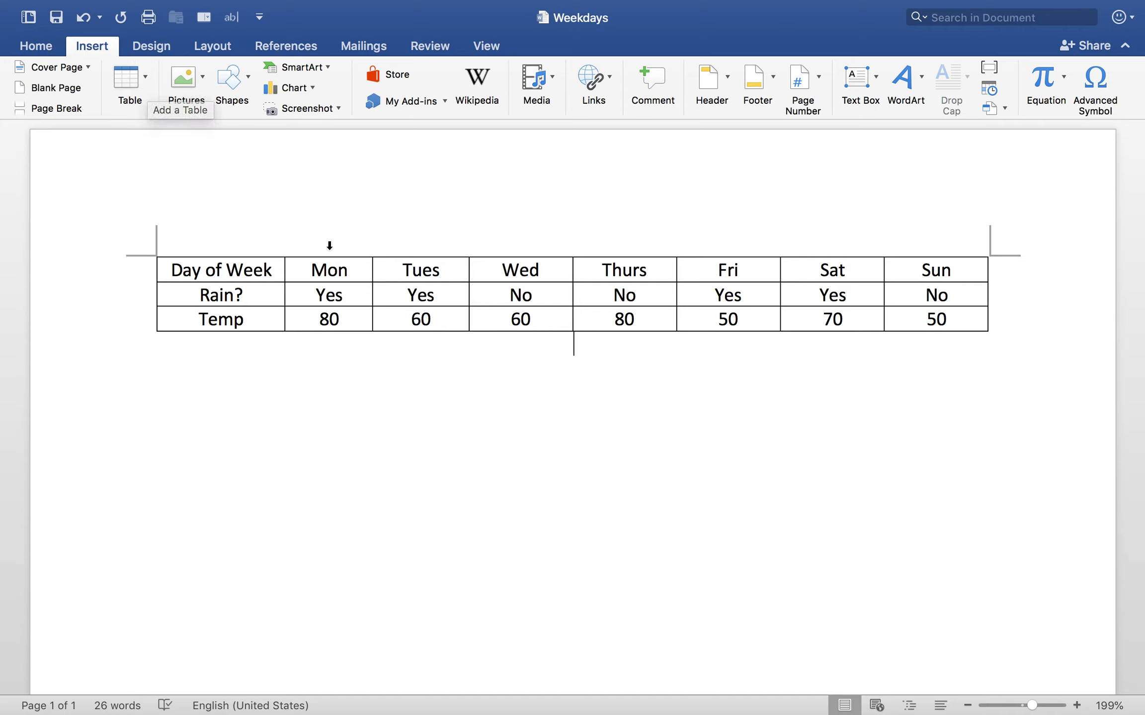
click(235, 269)
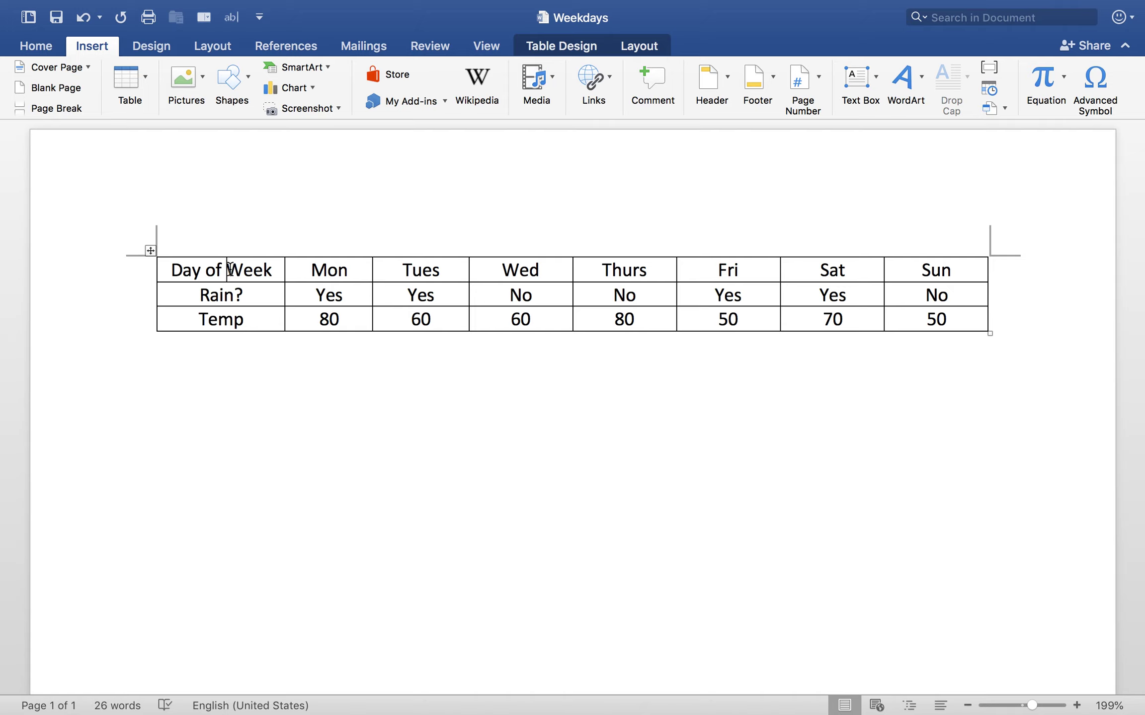
click(178, 272)
key(Tab)
key(Tab)
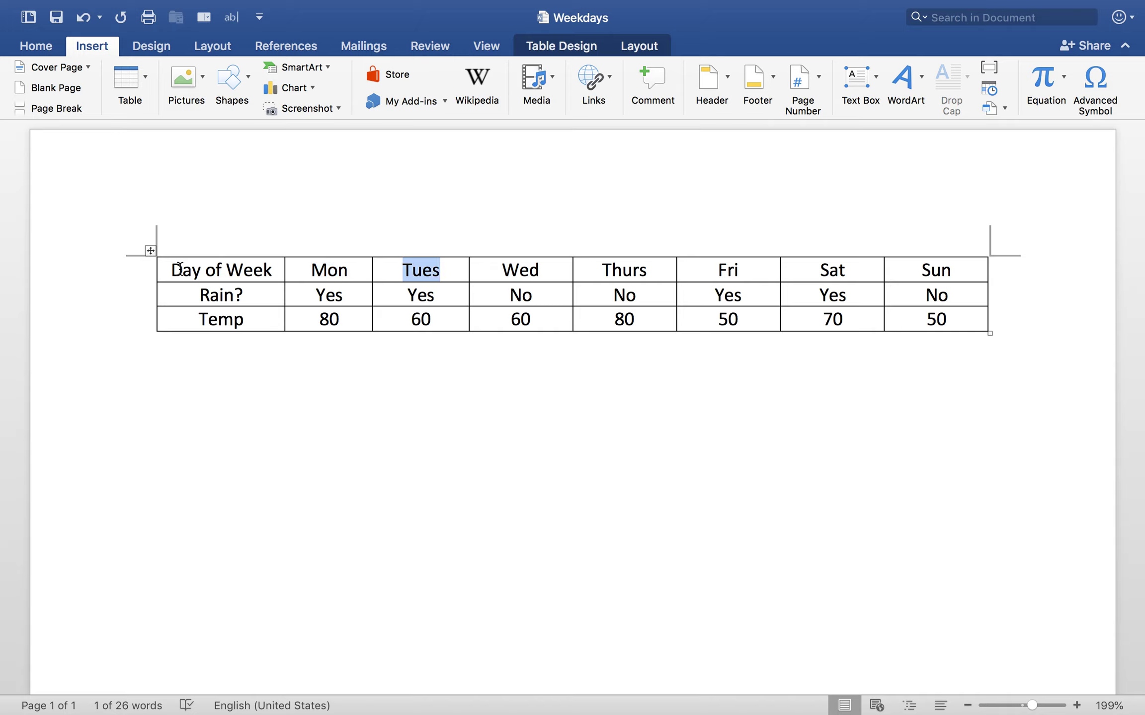
key(Tab)
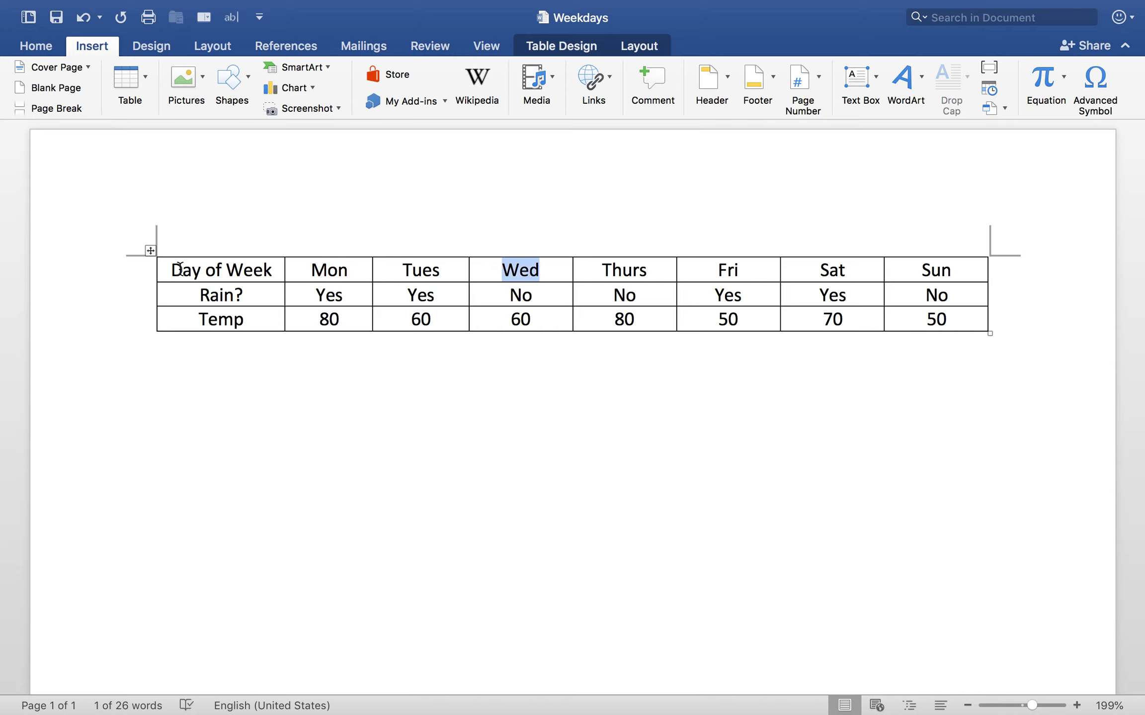
key(Tab)
key(Tab)
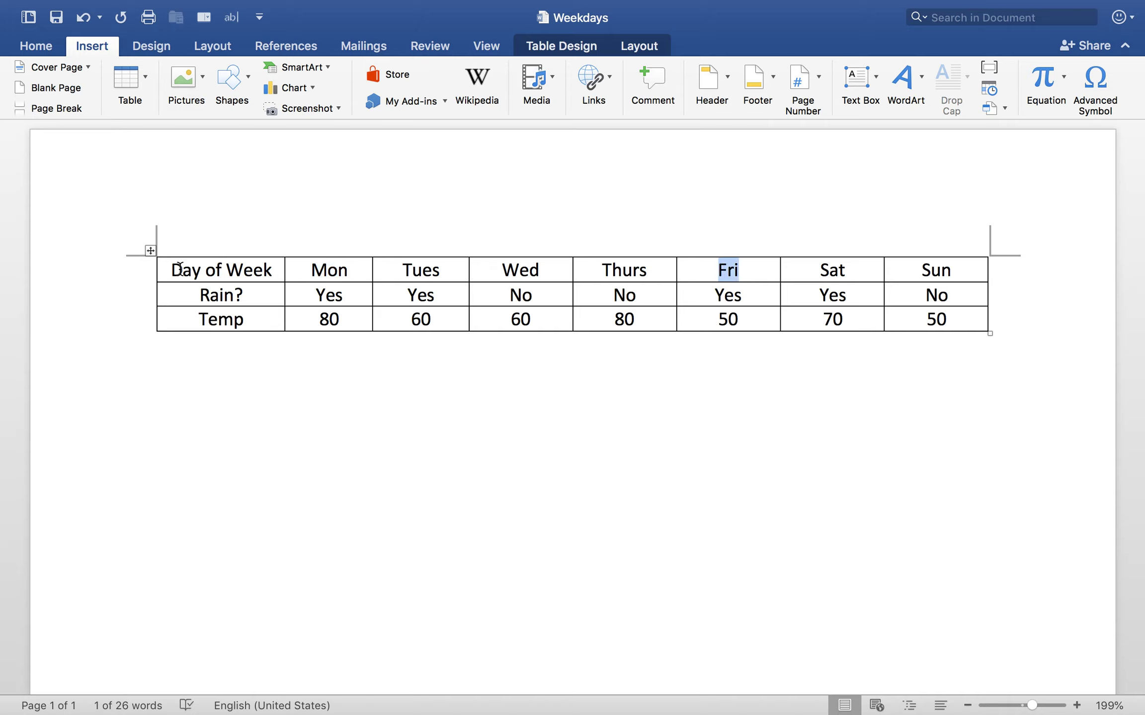
key(Tab)
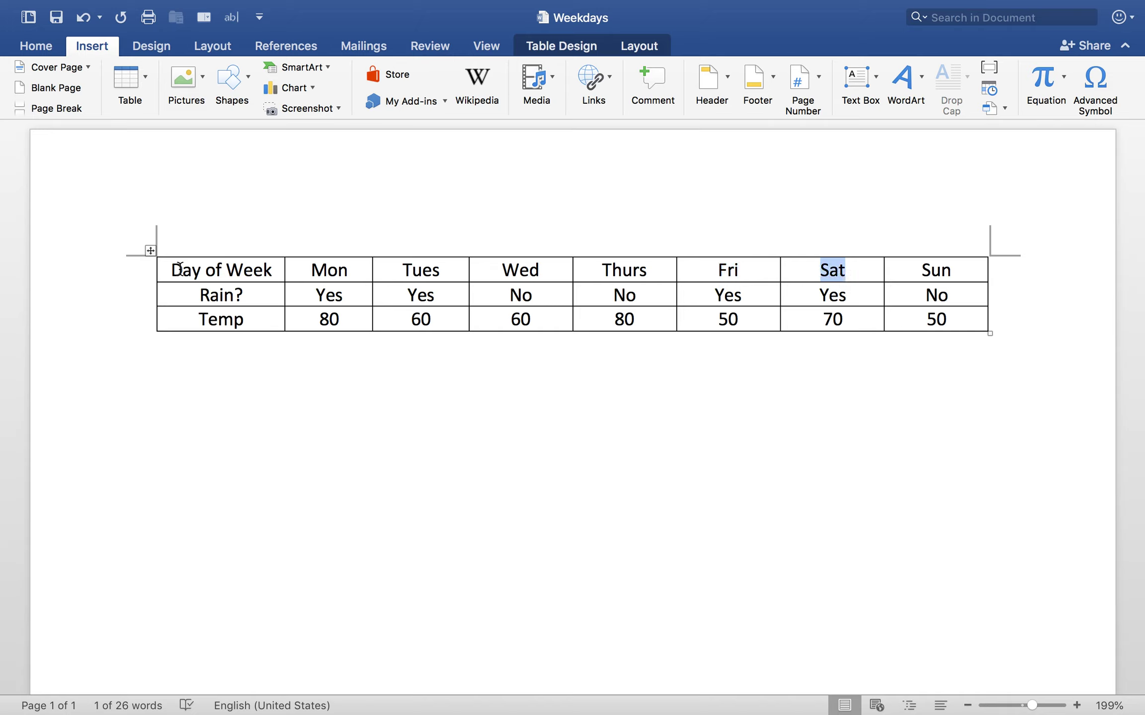
key(Tab)
key(Tab)
key(Tab)
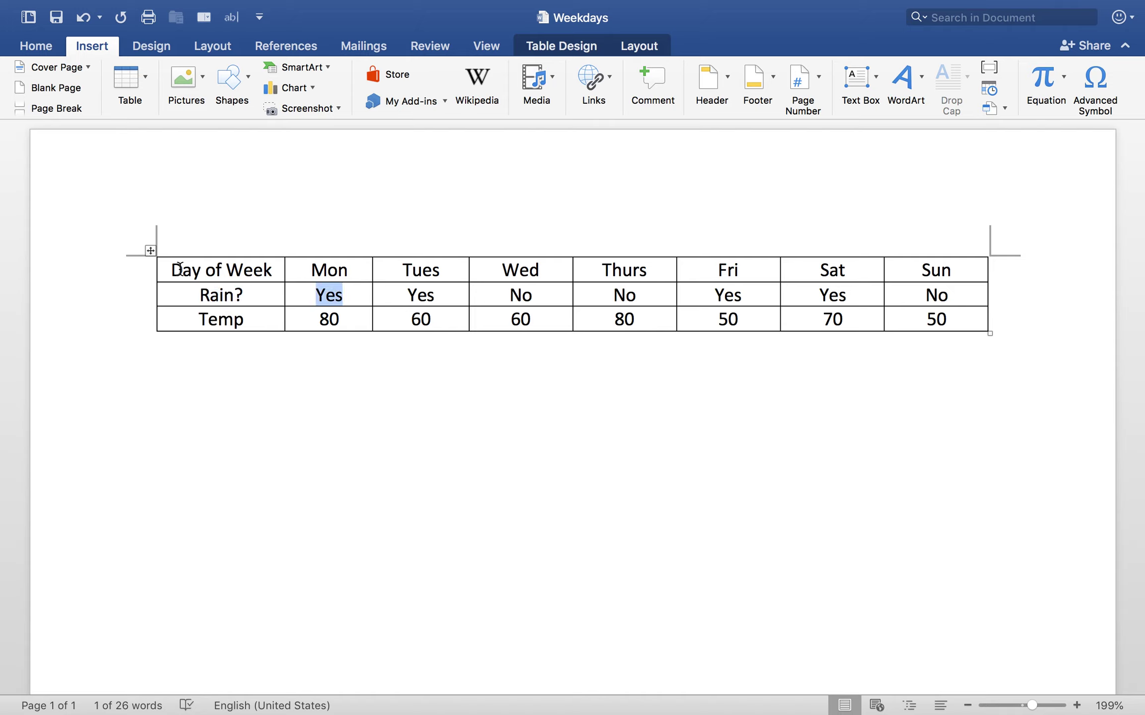
Step: Step through the table cell by cell from Monday's Rain? cell to Wednesday's Temp cell to check the reading order
key(Tab)
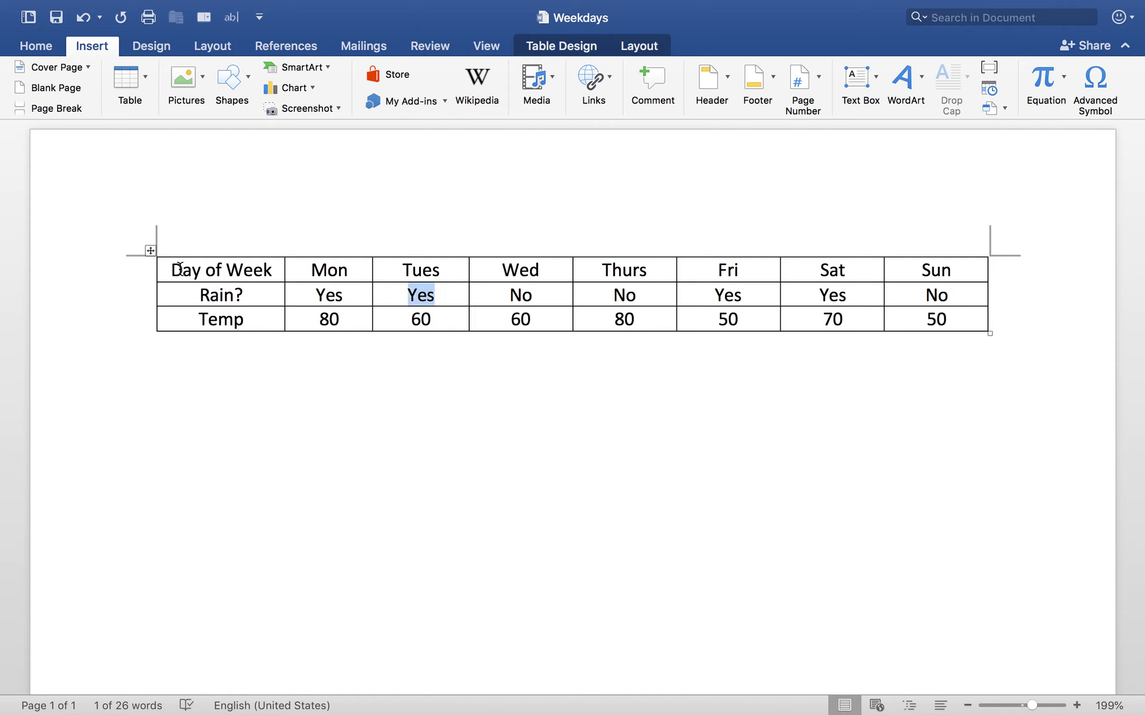
key(Tab)
key(Tab)
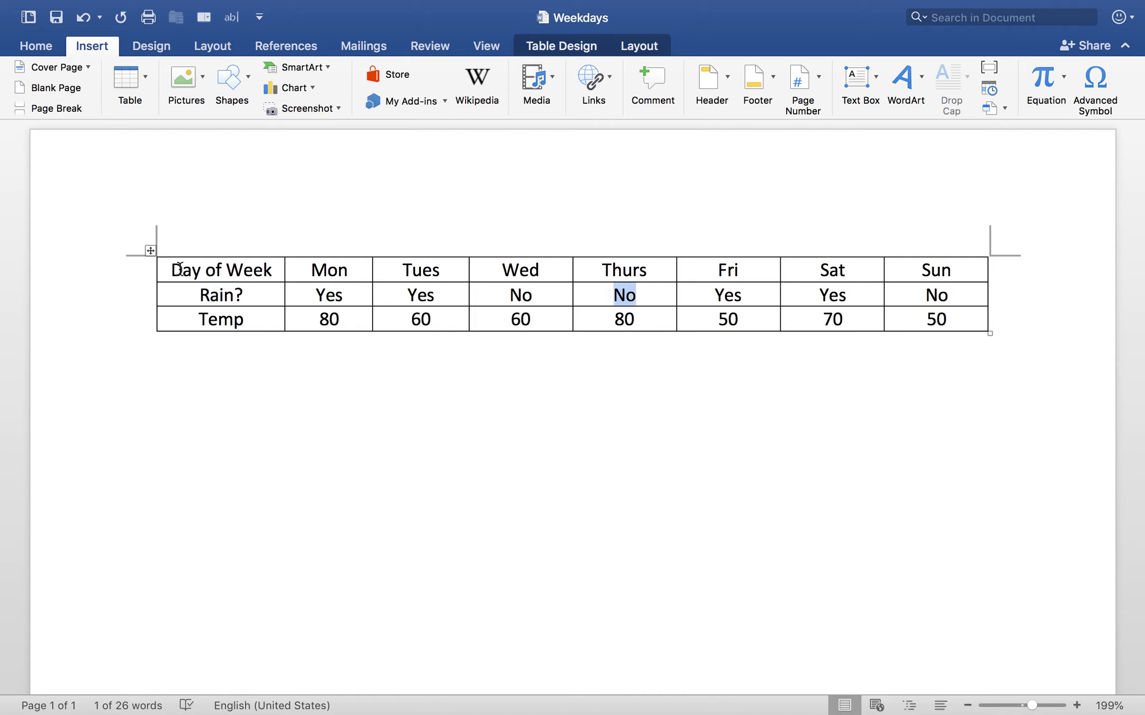
key(Tab)
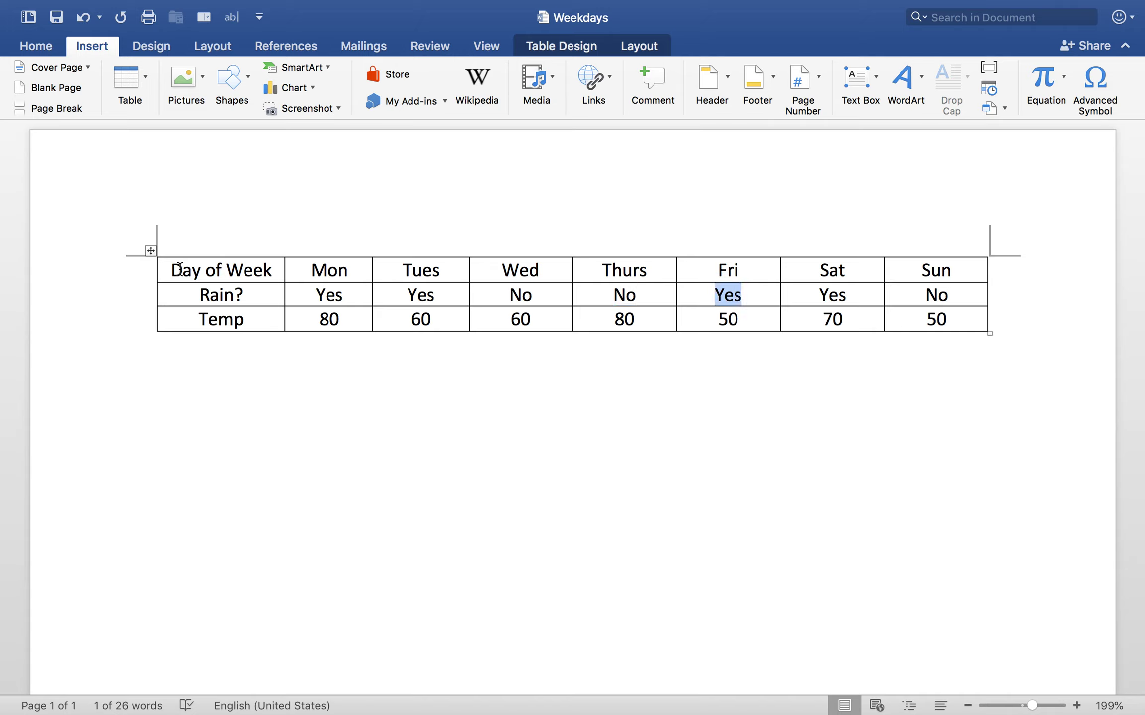
key(Tab)
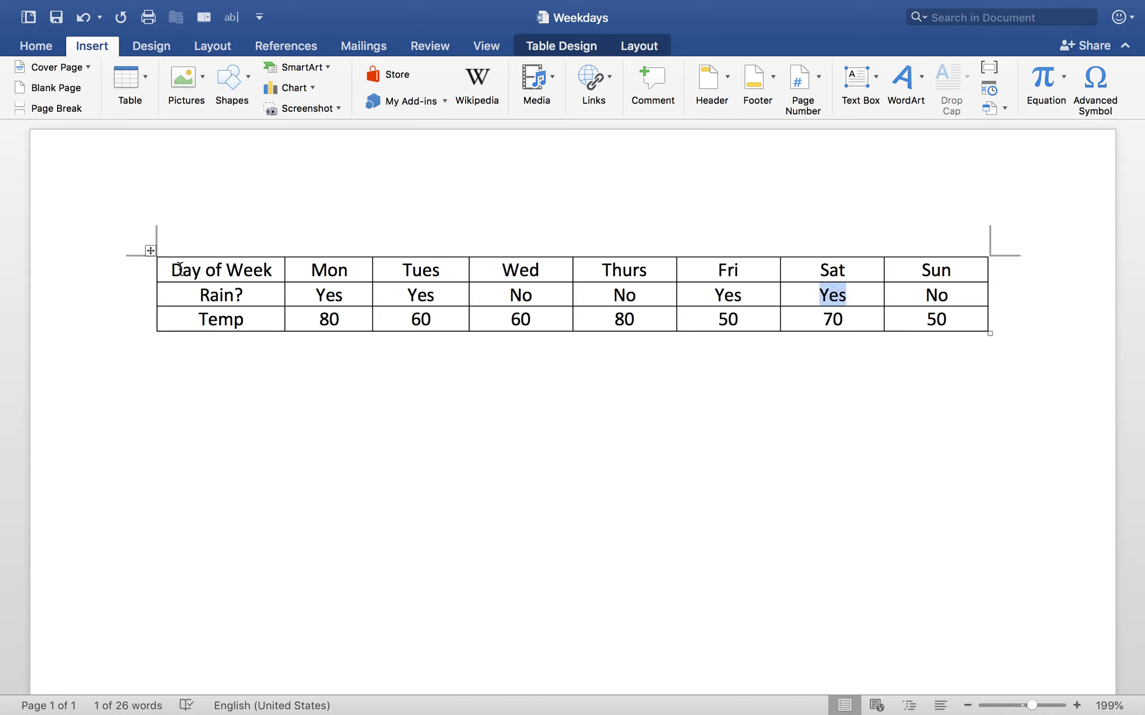
key(Tab)
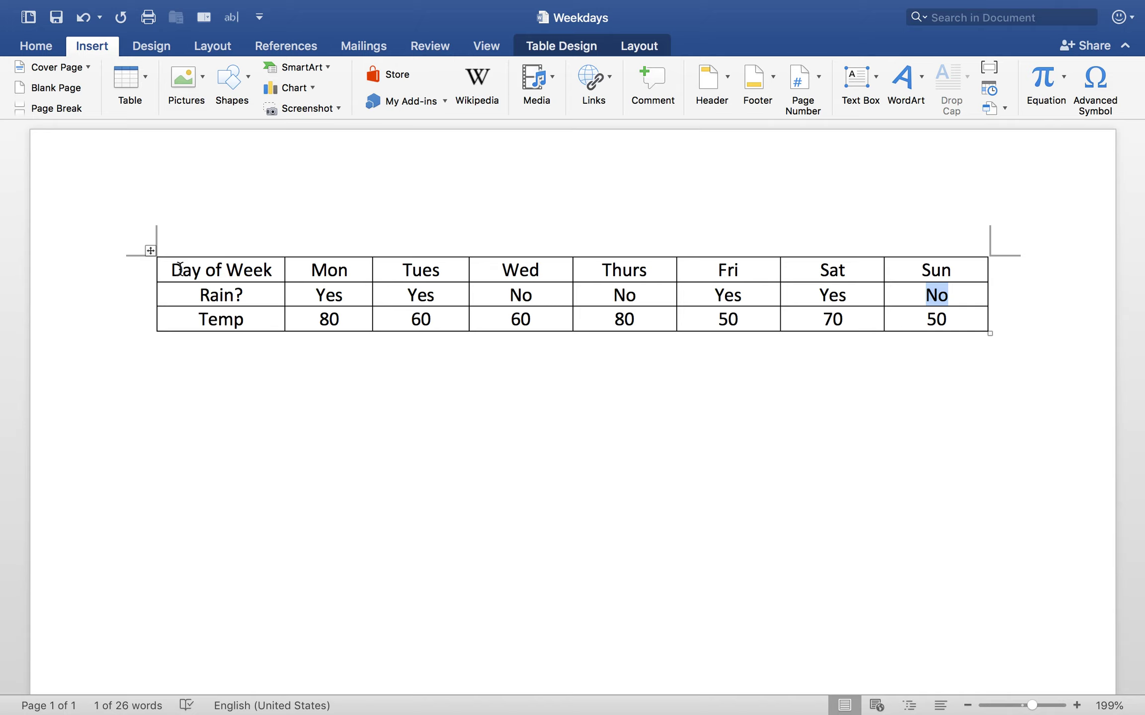
key(Tab)
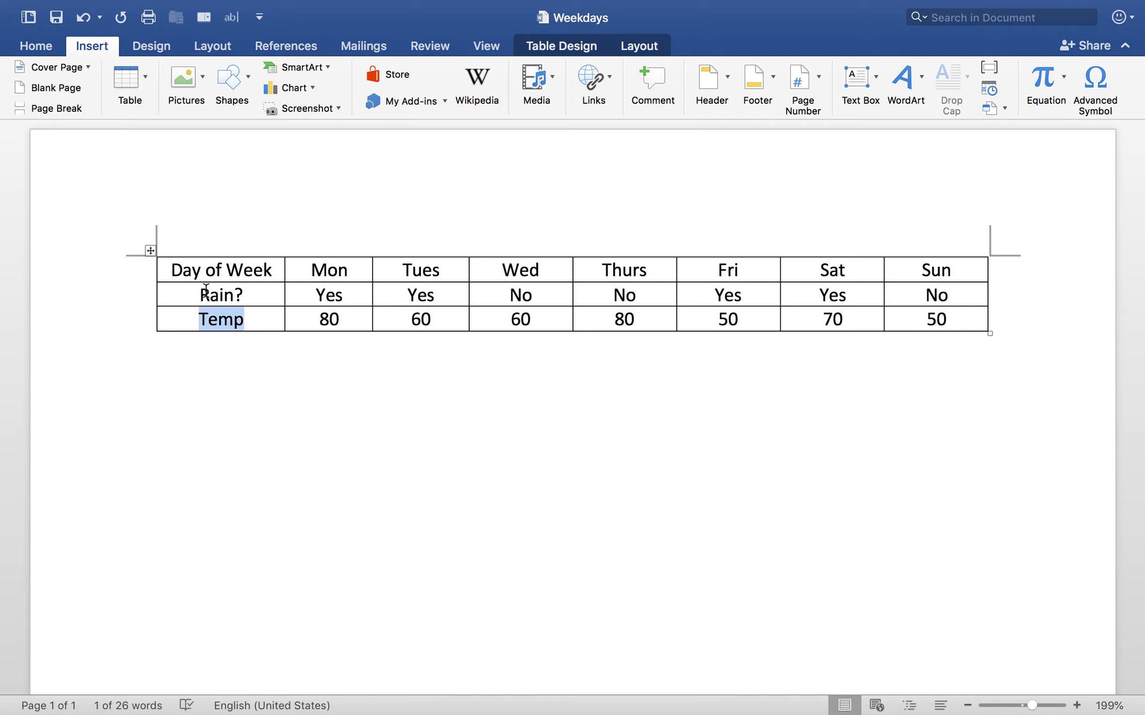
key(Tab)
key(Tab)
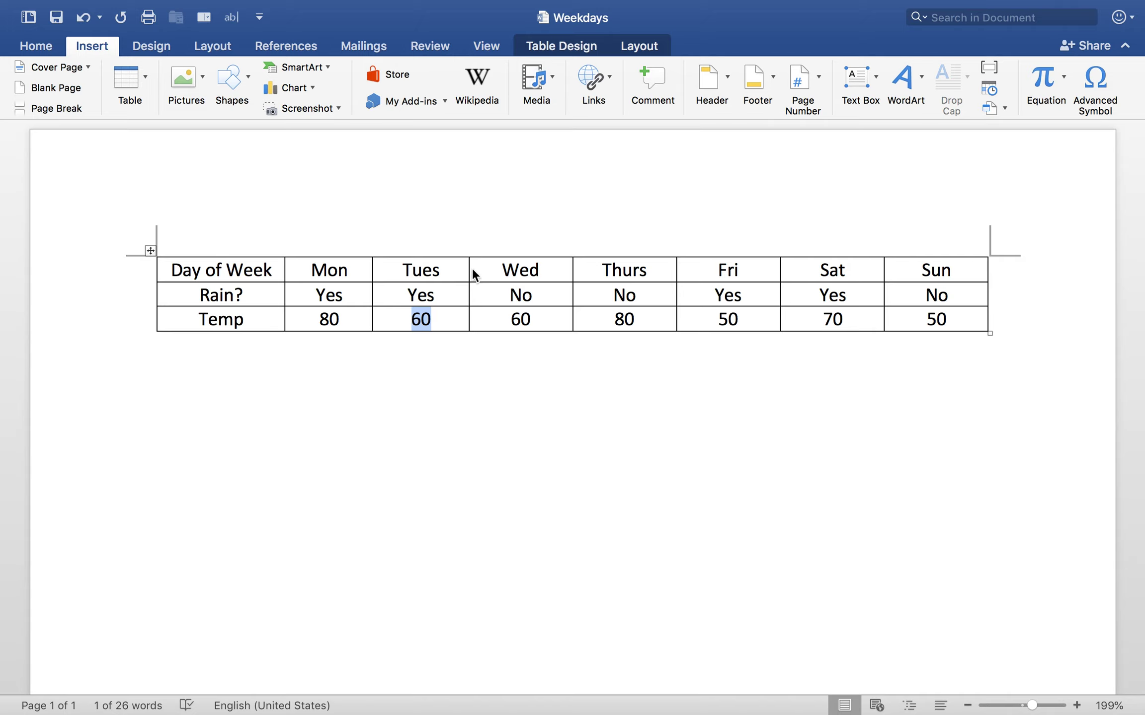
key(Tab)
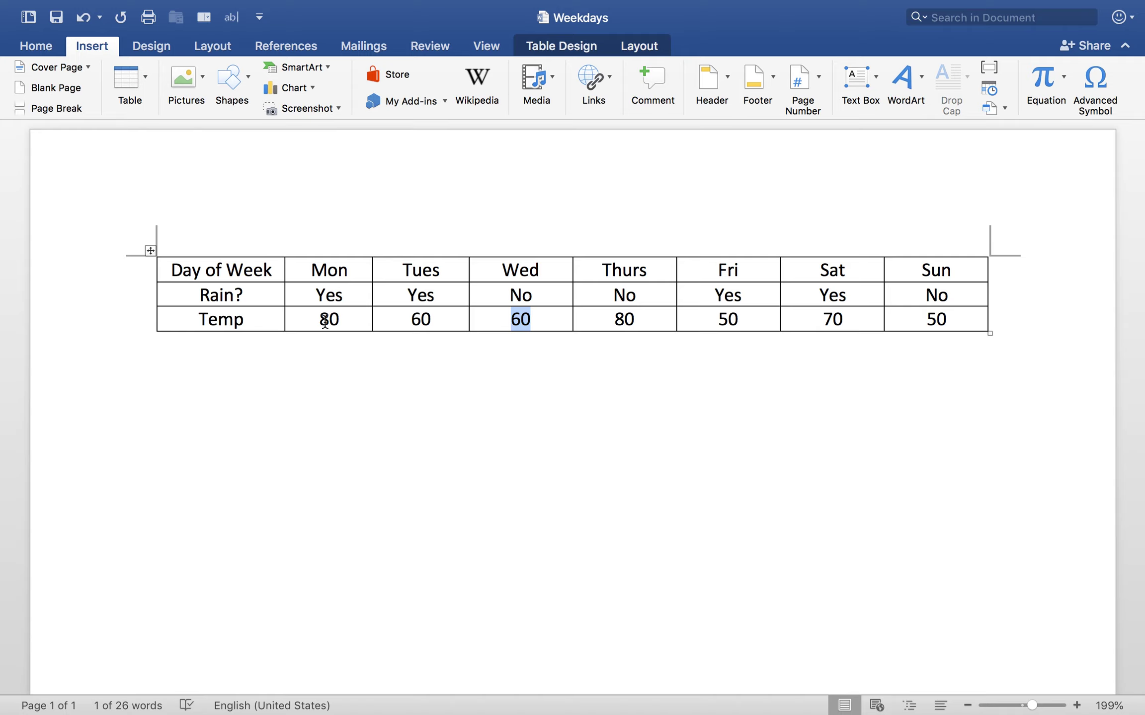
Step: Highlight Monday's Temp value, its Mon column header and its Temp row header to show how they relate
drag(323, 320, 343, 320)
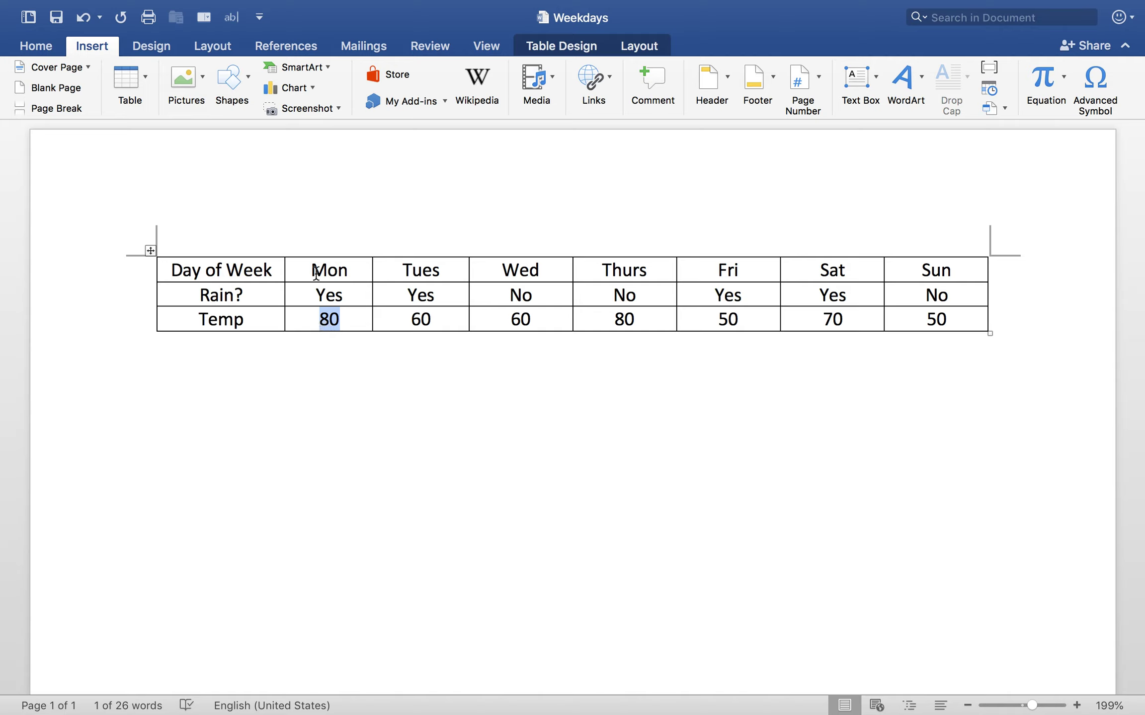
drag(312, 272, 347, 277)
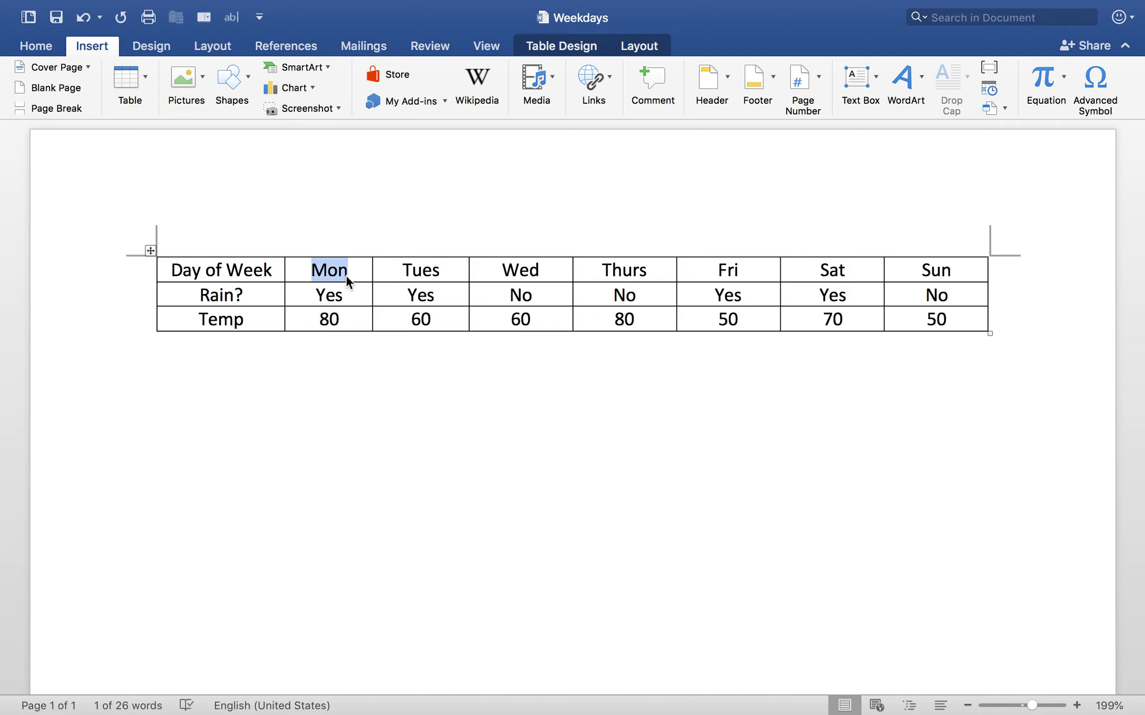
drag(257, 318, 200, 316)
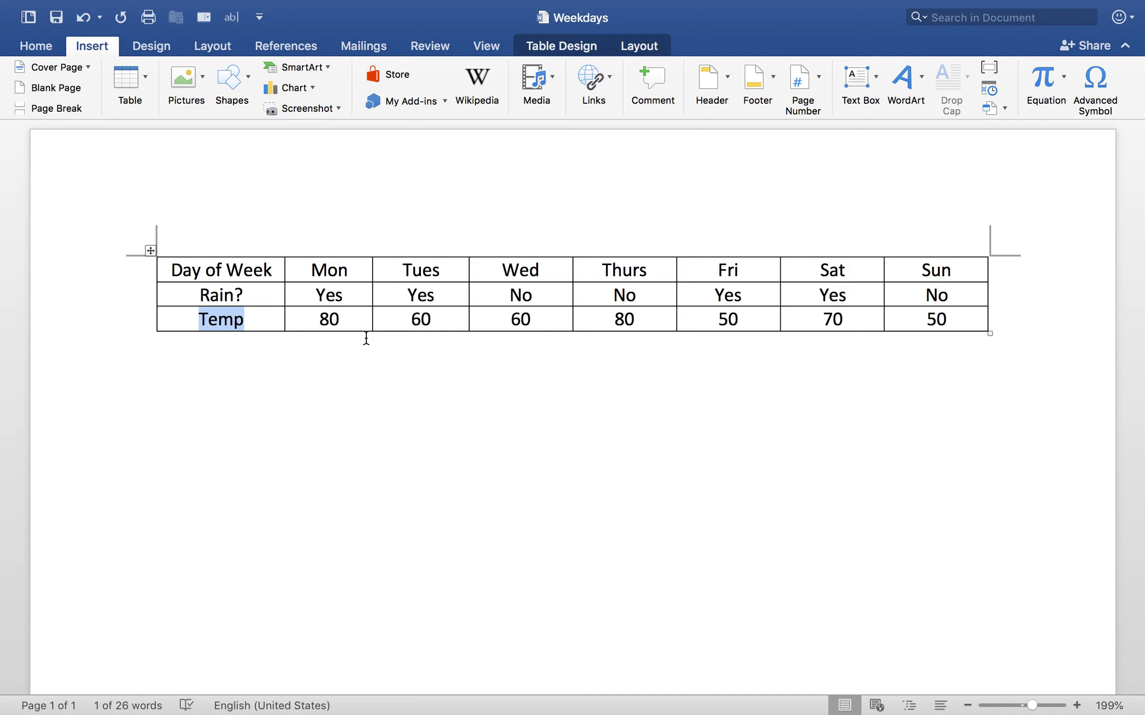
drag(338, 319, 322, 319)
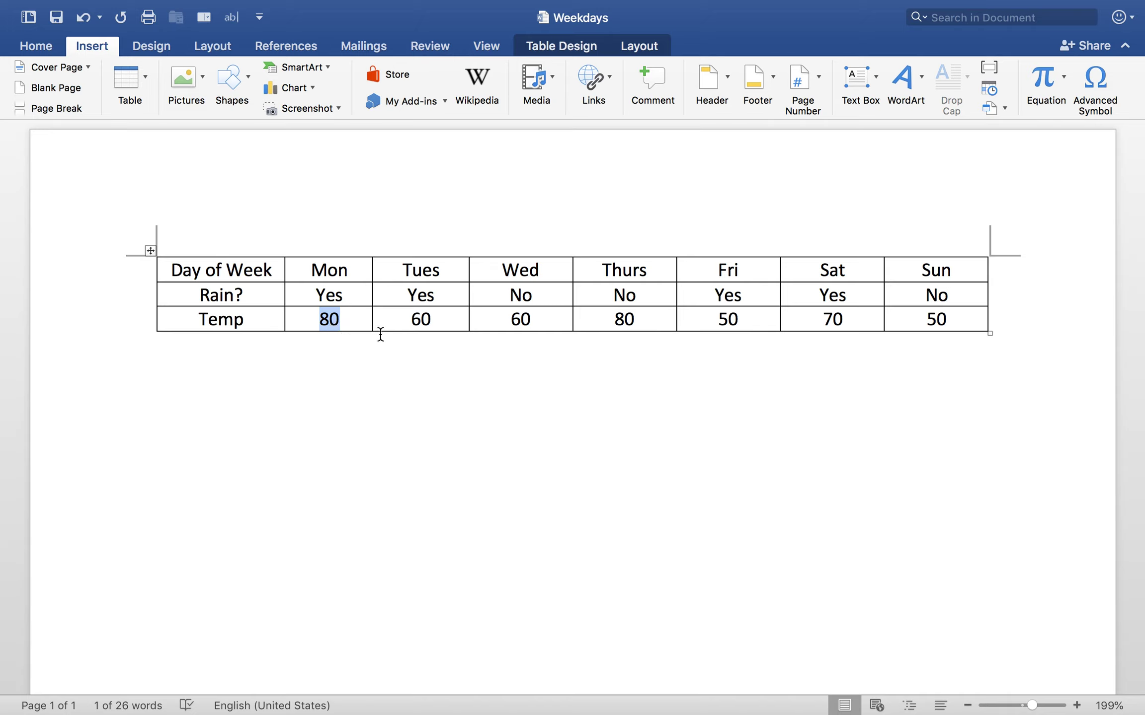
Step: Highlight the table's header row across all days, followed by the first column from Day of Week to Temp
scroll(379, 332, up, 1)
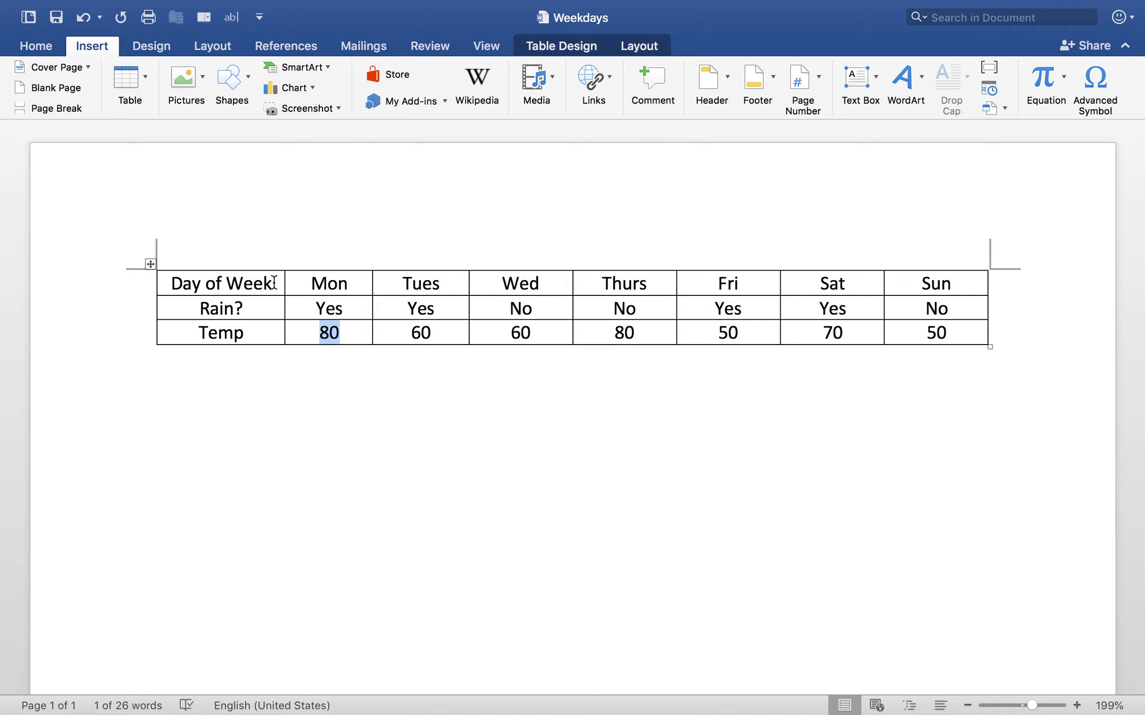
drag(222, 278, 906, 293)
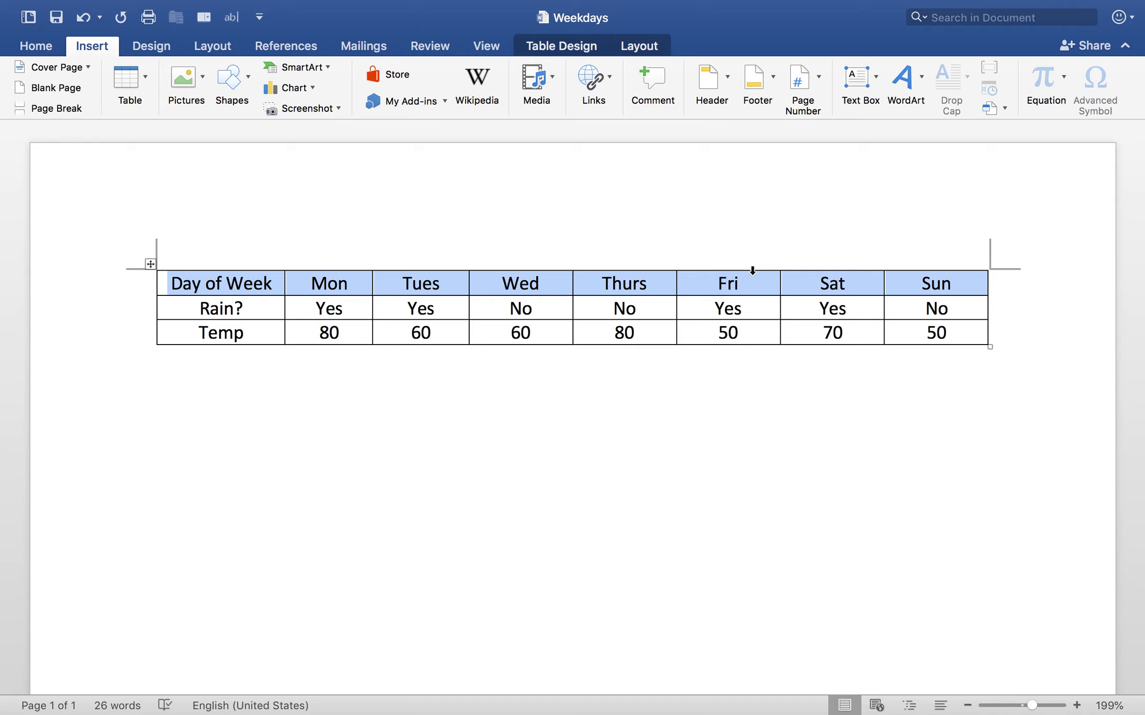
click(244, 304)
drag(171, 282, 225, 334)
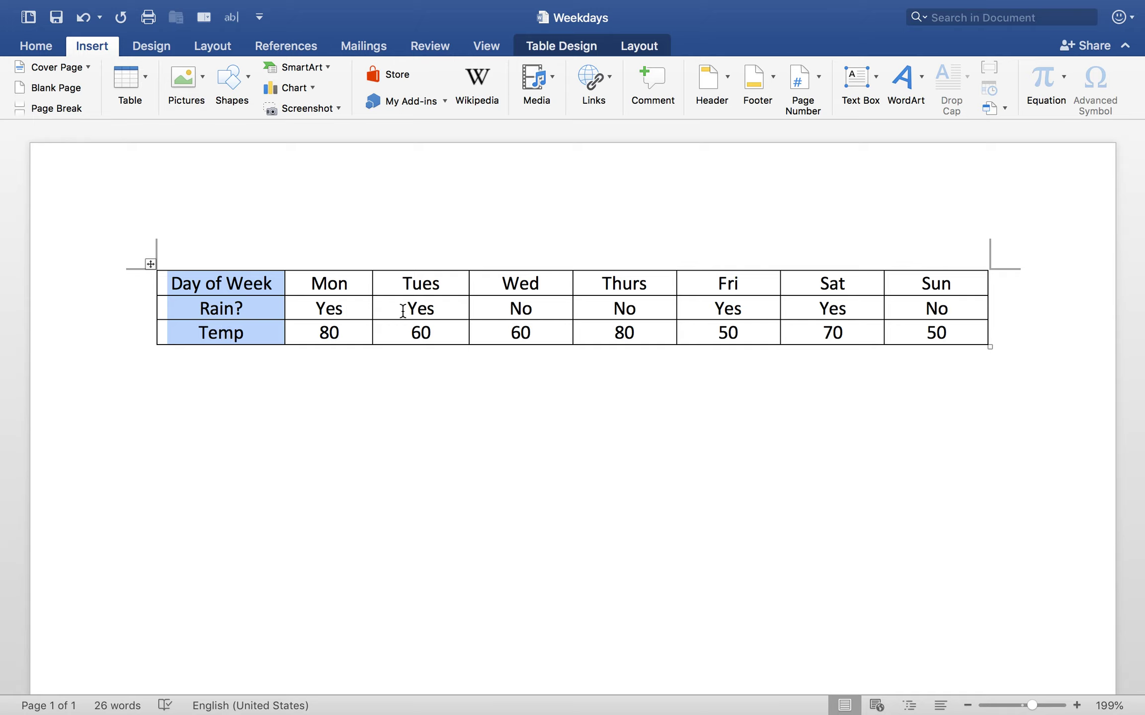
Step: Highlight the Mon to Thurs headers and the Rain? values from Mon to Sat, ending on the Temp row label
click(244, 283)
drag(321, 282, 624, 288)
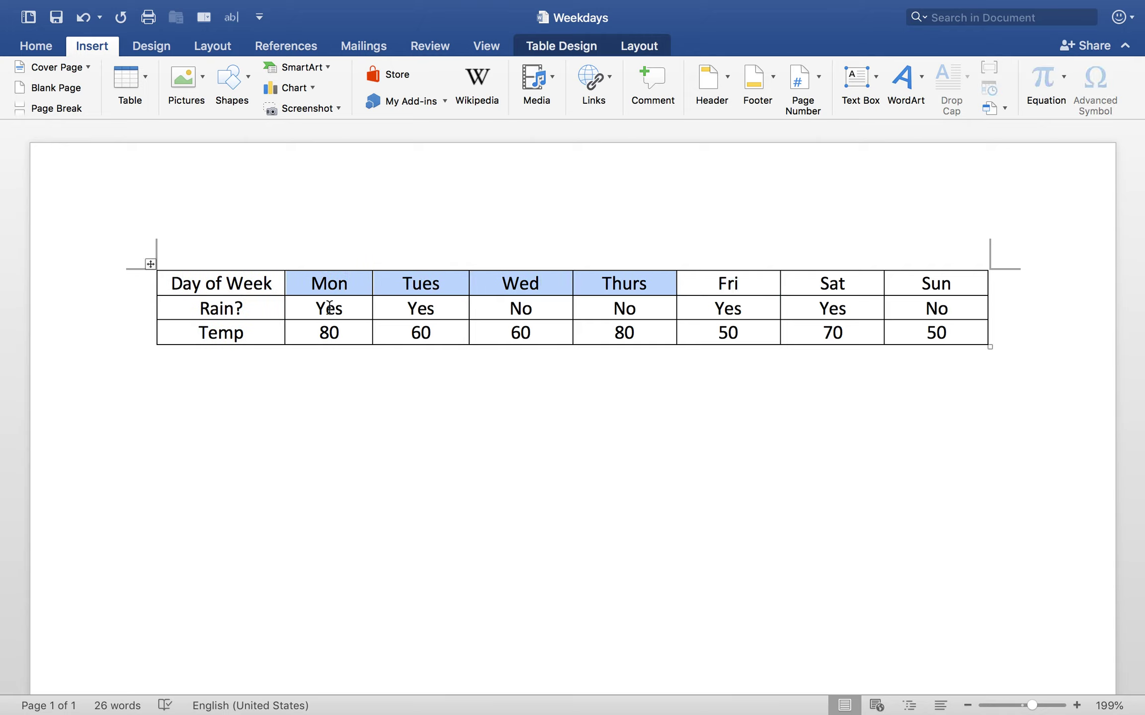
drag(319, 308, 778, 311)
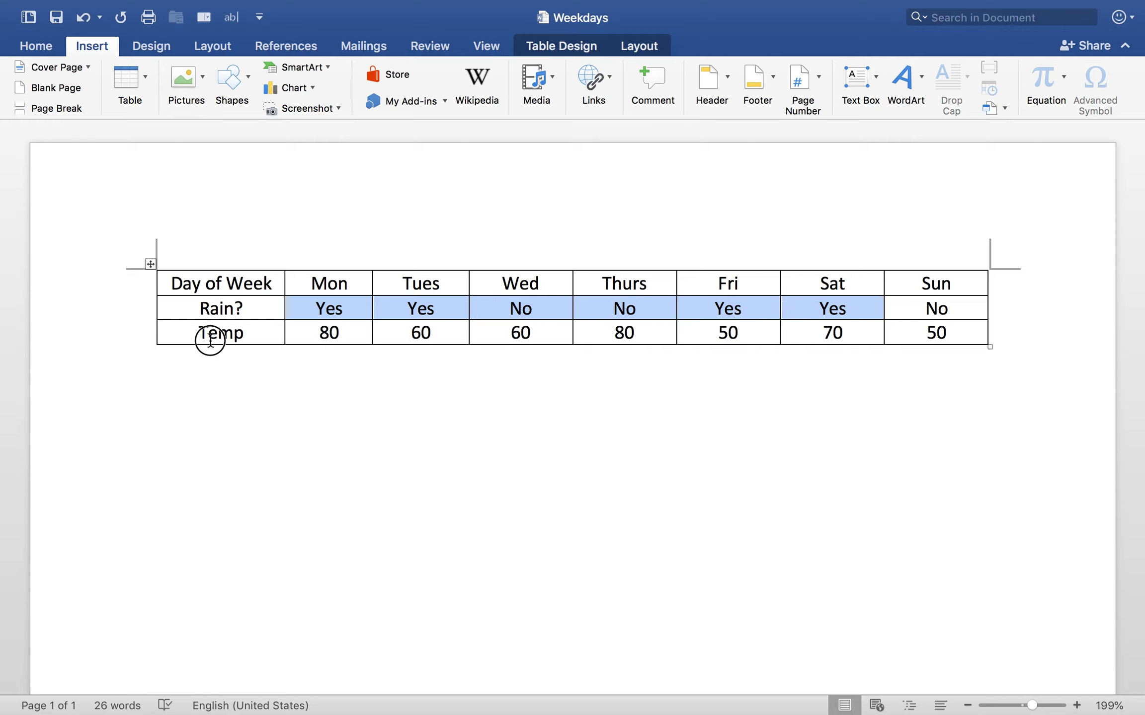
drag(209, 334, 253, 340)
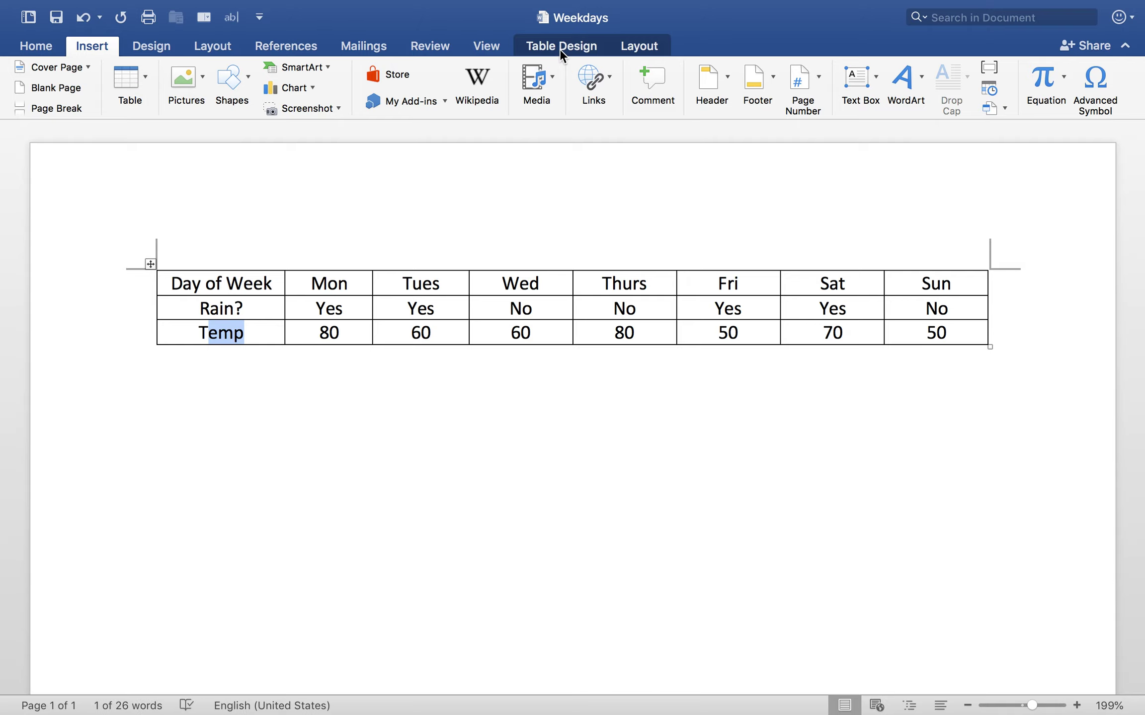
Step: Set the table's first row to repeat as header row at the top of each page in the table properties
click(560, 48)
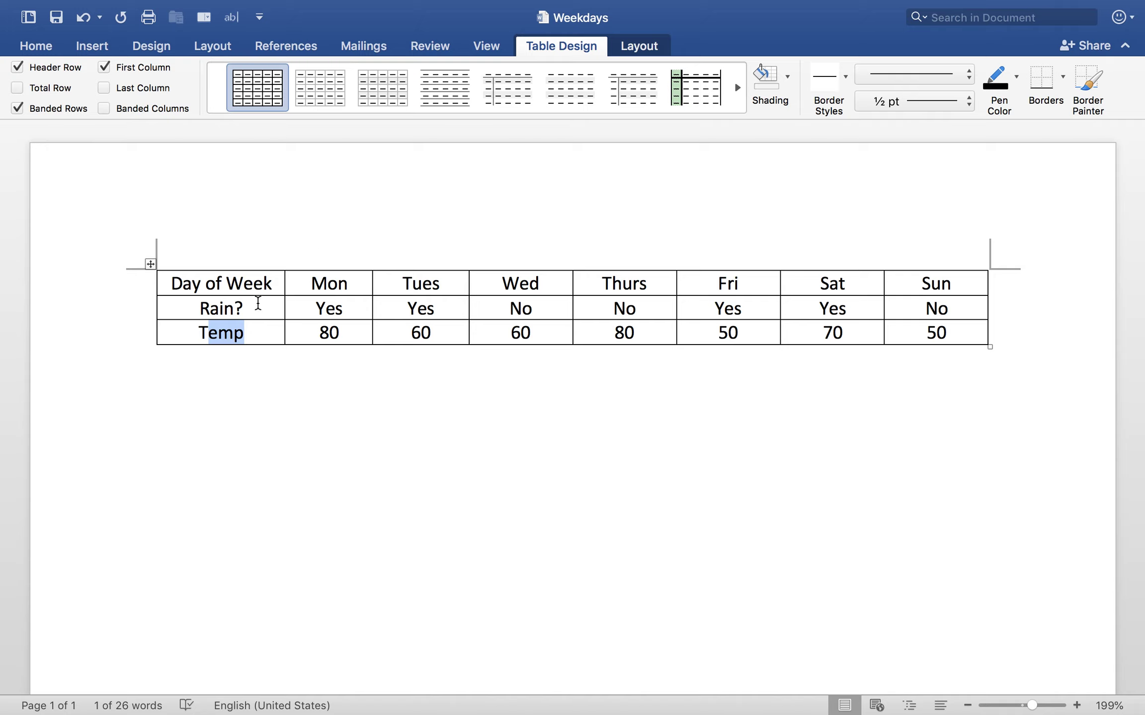
click(223, 285)
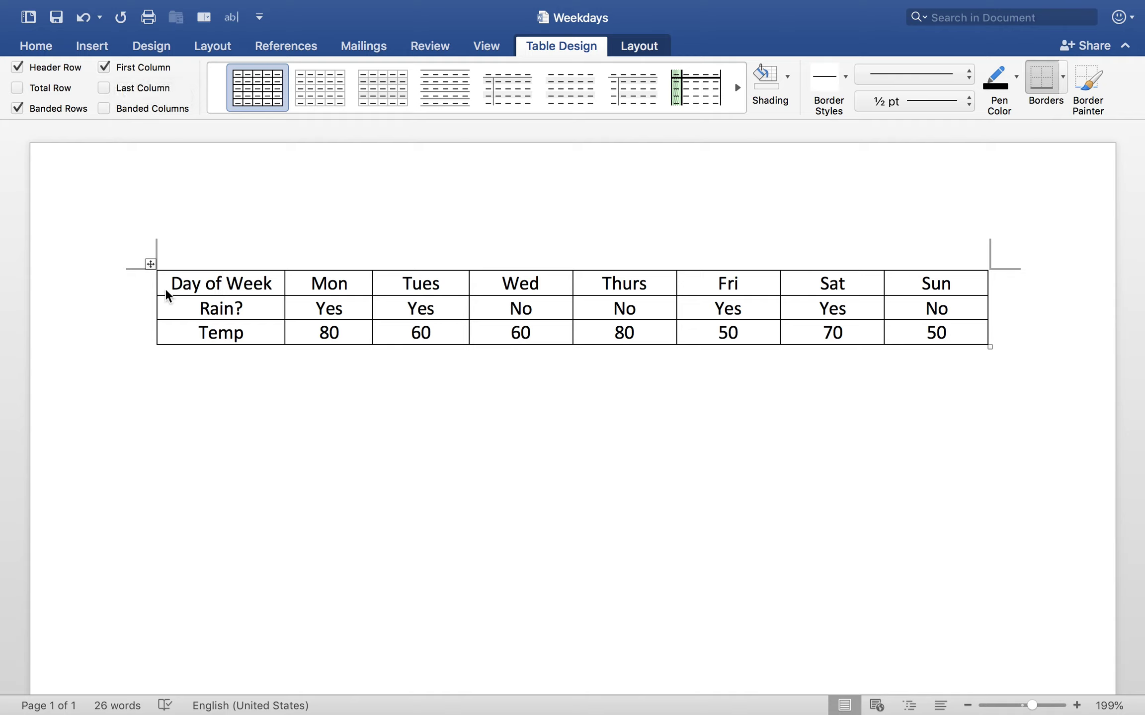
drag(169, 284, 877, 294)
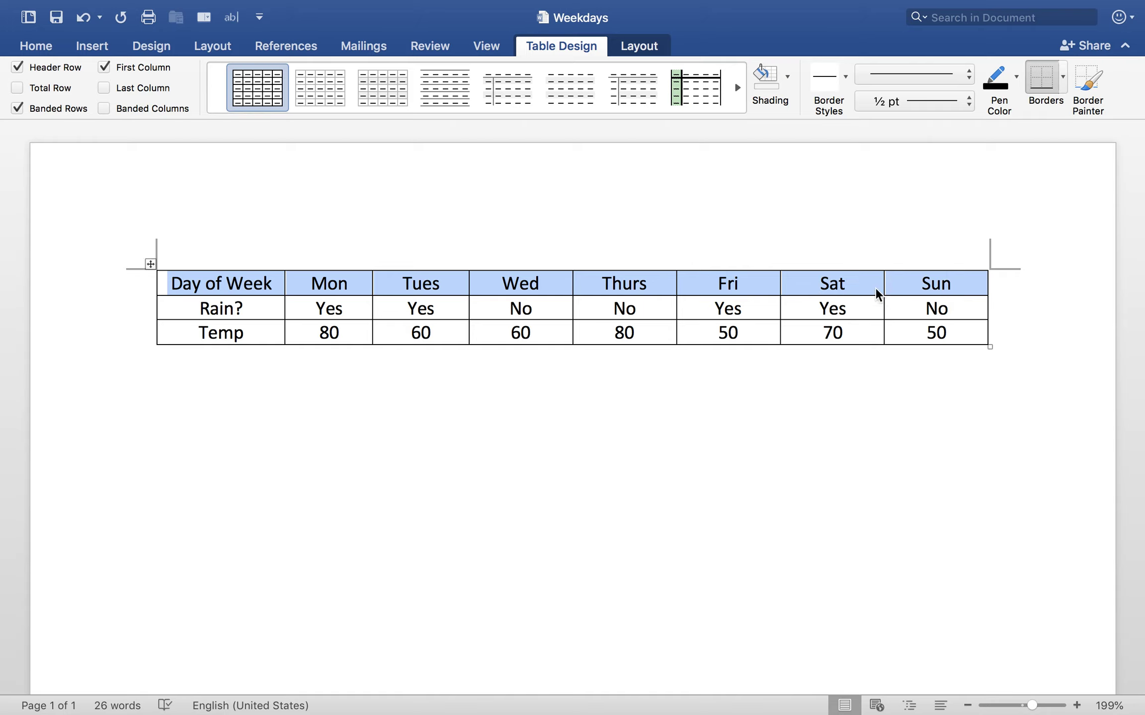
right_click(693, 289)
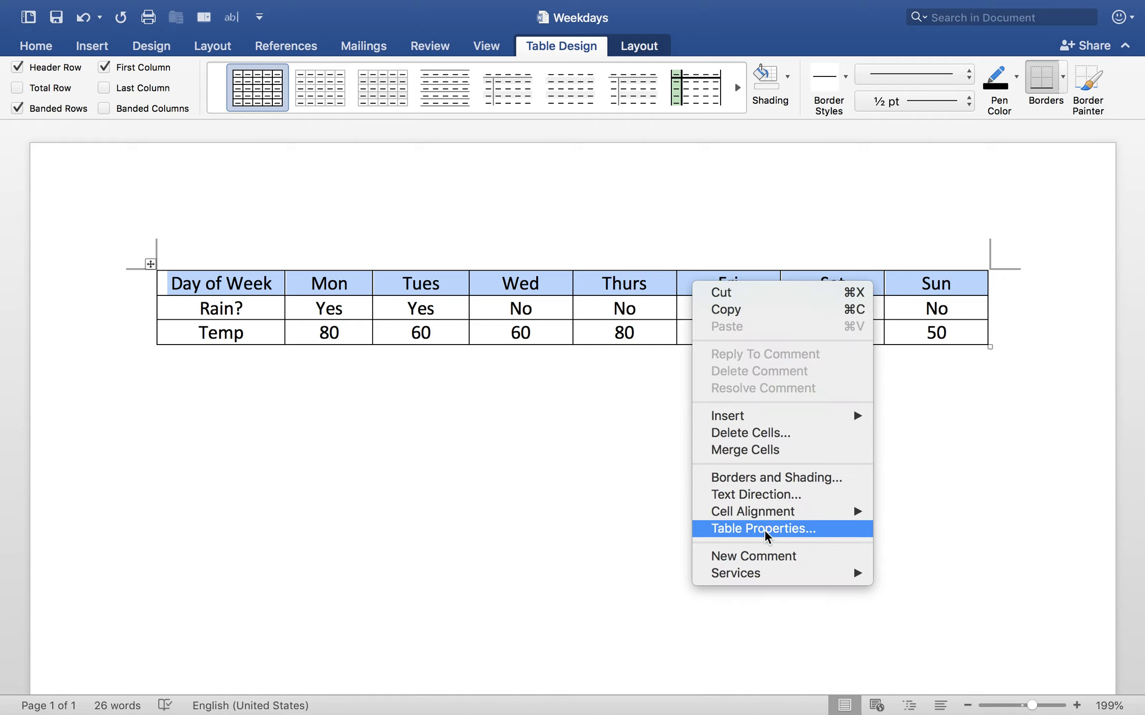
click(780, 530)
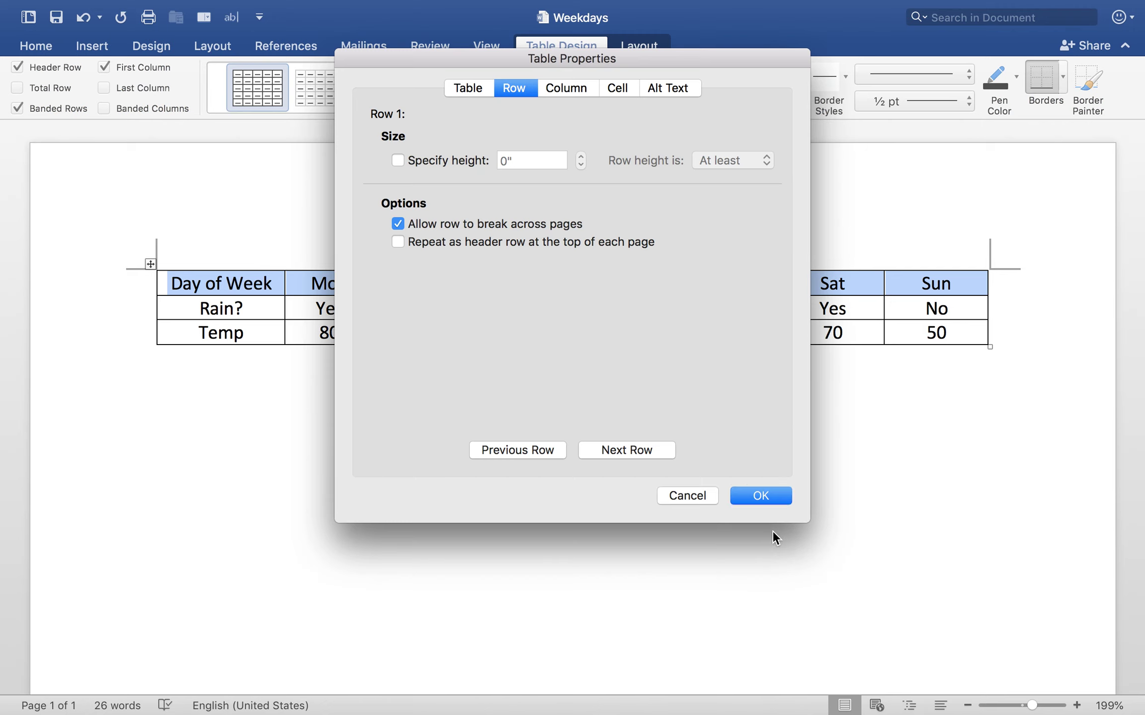
click(463, 244)
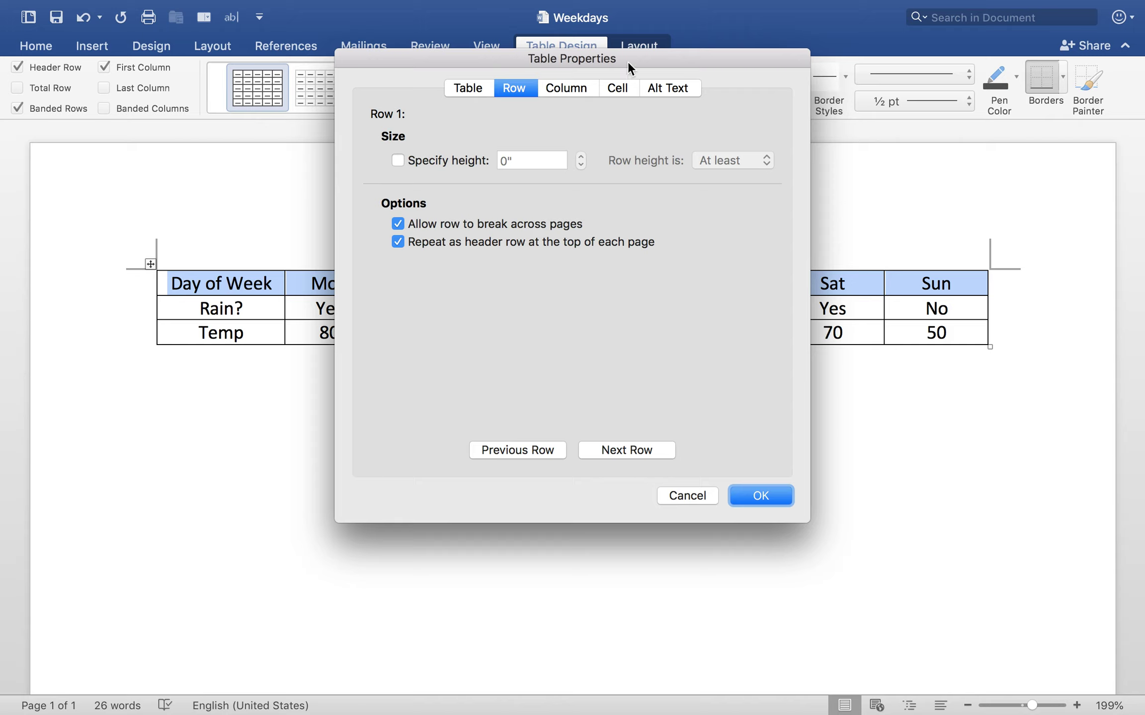
click(572, 89)
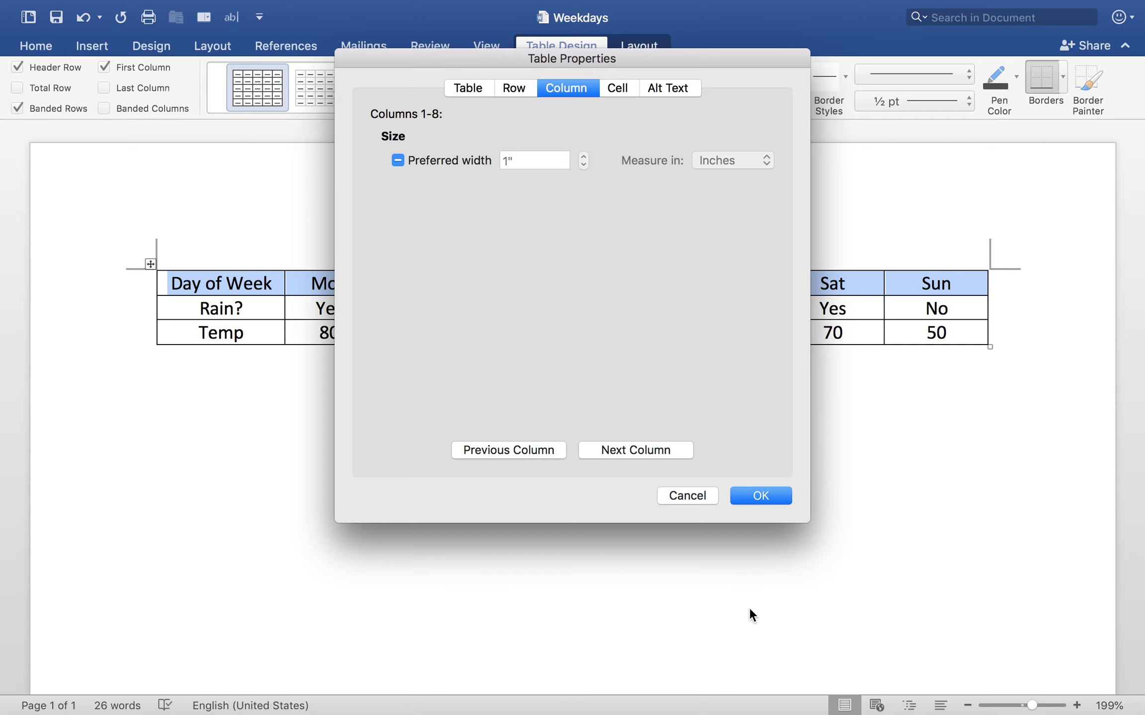
click(762, 495)
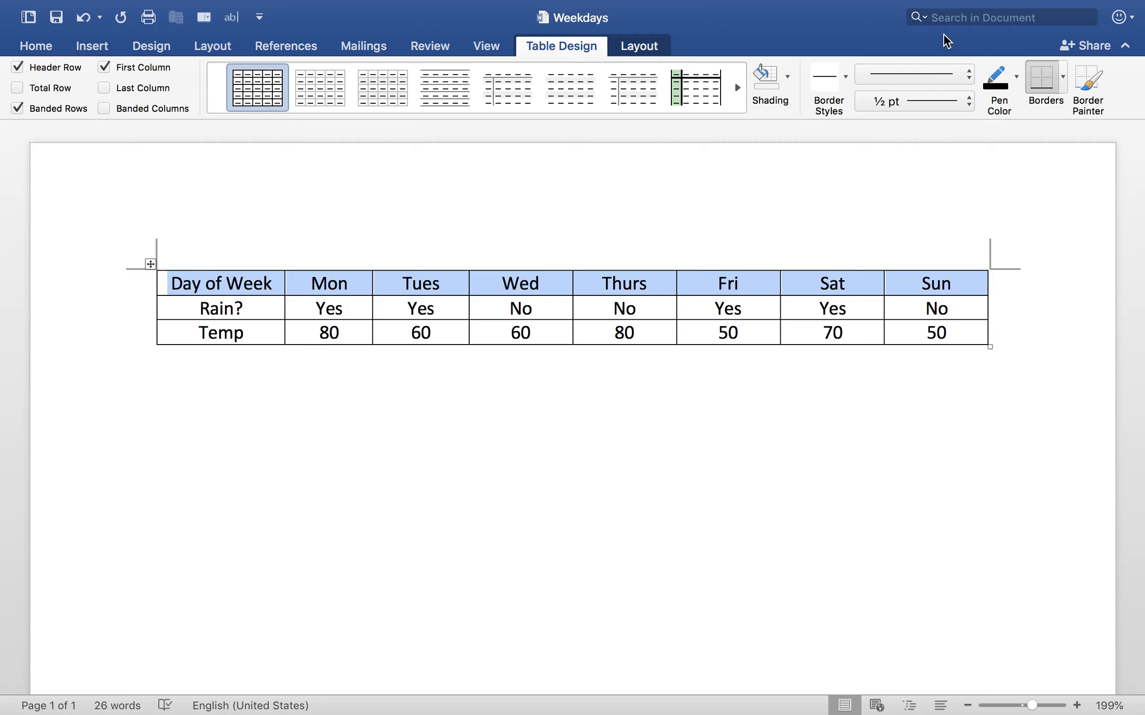
Step: Run the accessibility check on the document and review its inspection results
click(431, 48)
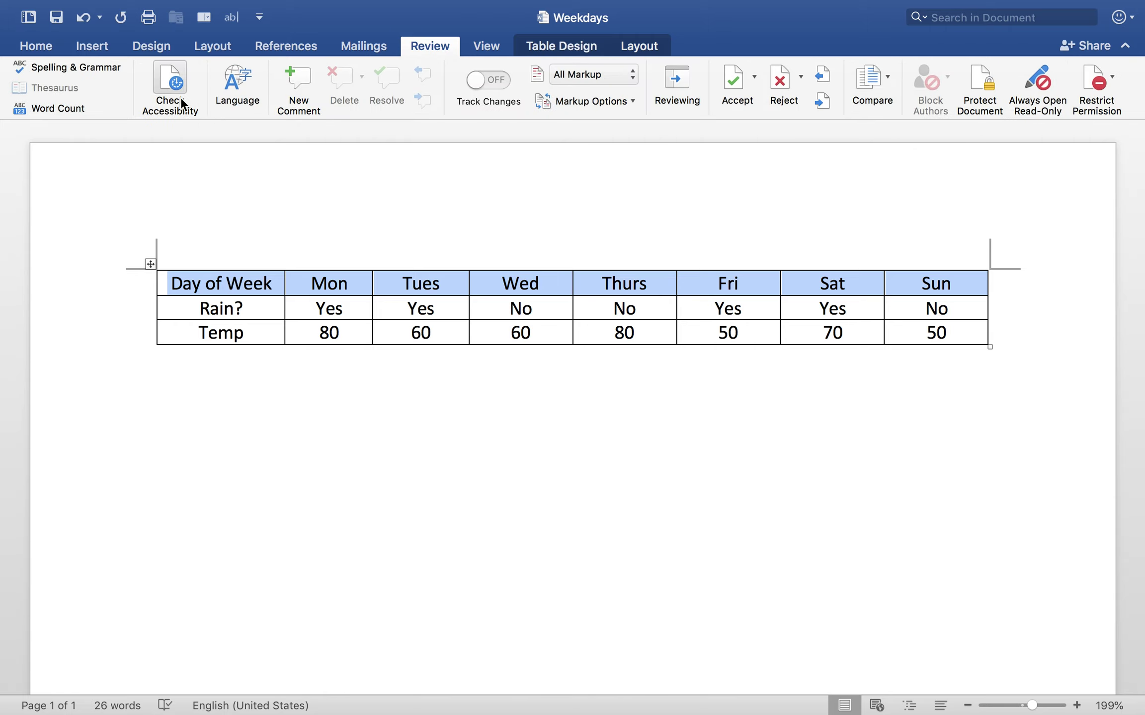
click(171, 82)
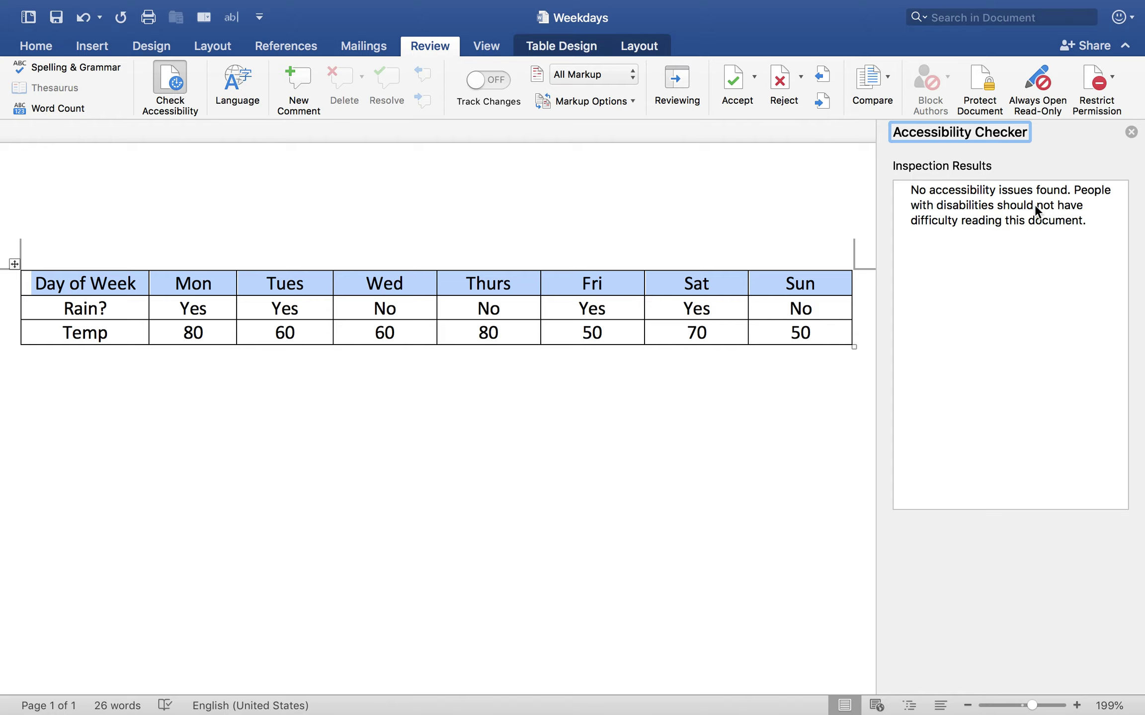
click(995, 226)
click(765, 301)
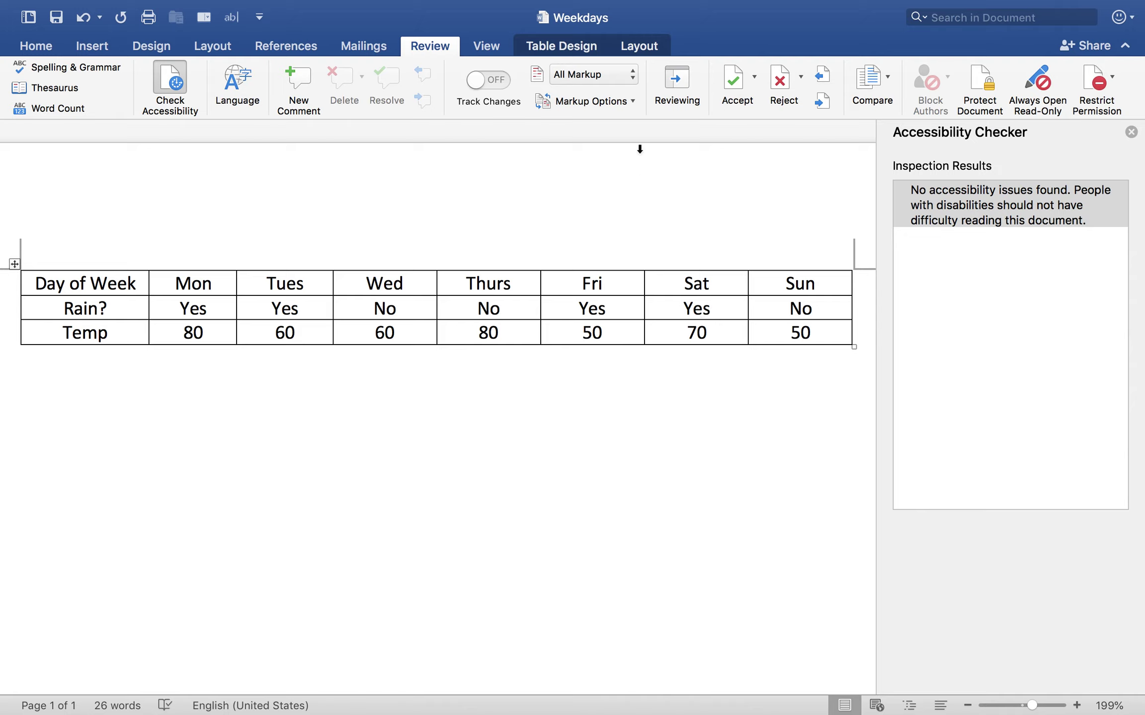
Step: Switch from Word to another open application
key(super+Tab)
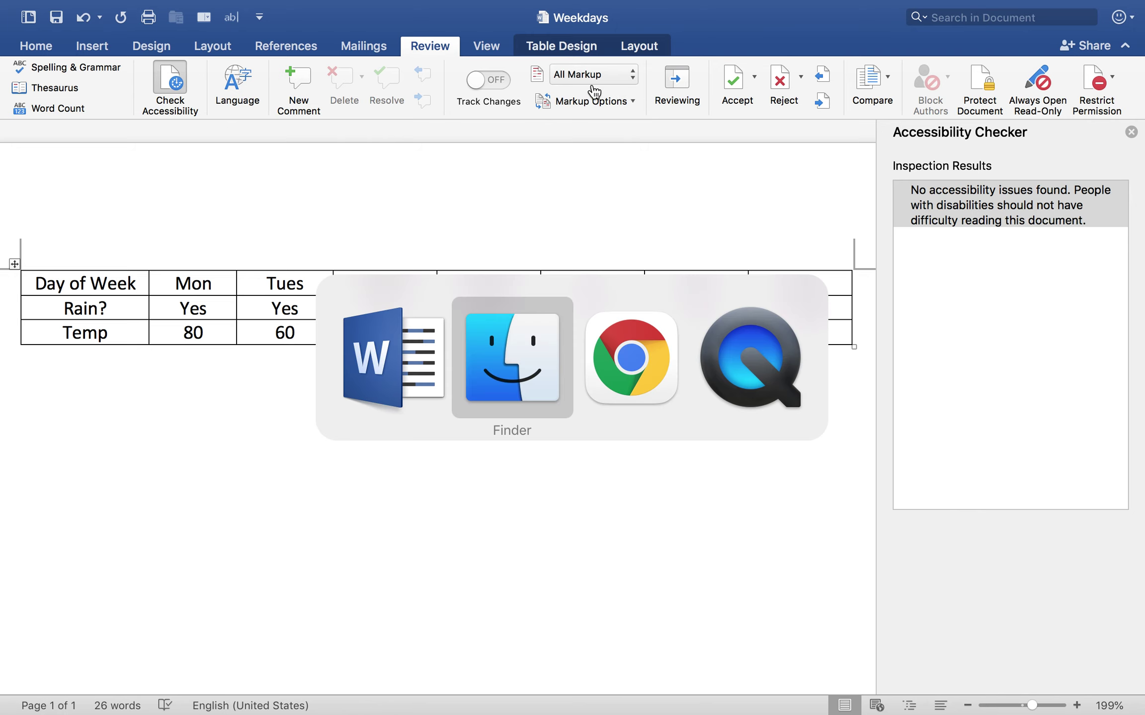